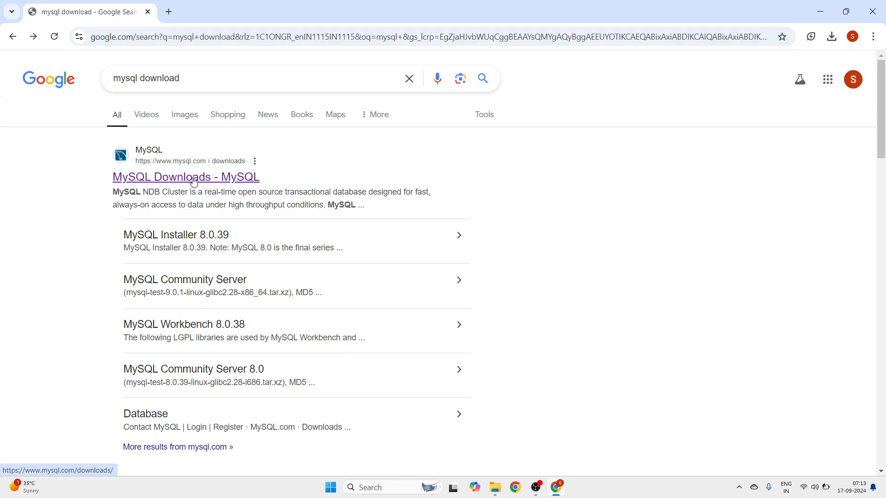
# - Go from the MySQL Downloads page to MySQL Community (GPL) Downloads
pyautogui.click(175, 181)
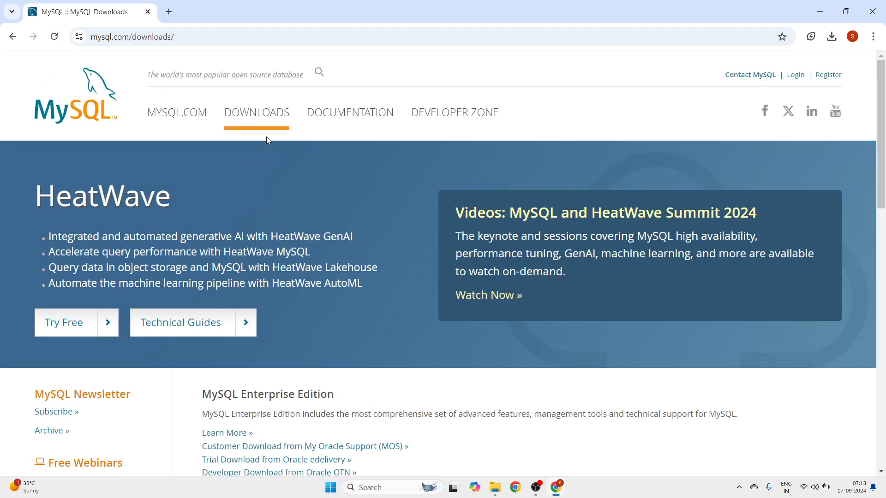
pyautogui.scroll(-8, 280, 209)
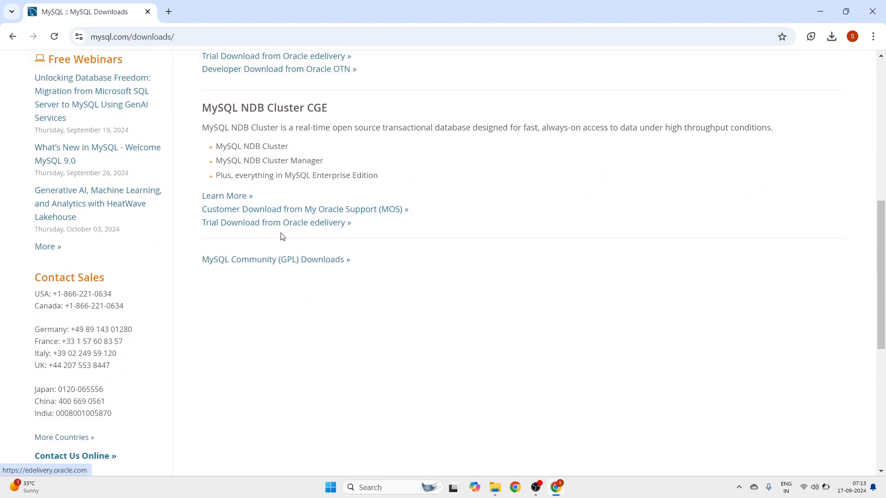
pyautogui.click(278, 260)
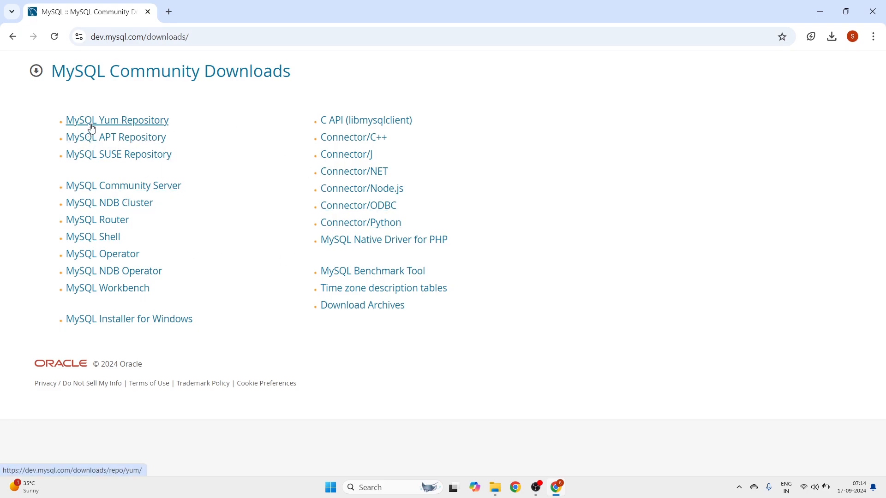
# - Request the 303.6M MySQL Installer 8.0.39 package for Microsoft Windows
pyautogui.click(131, 319)
pyautogui.scroll(-3, 153, 256)
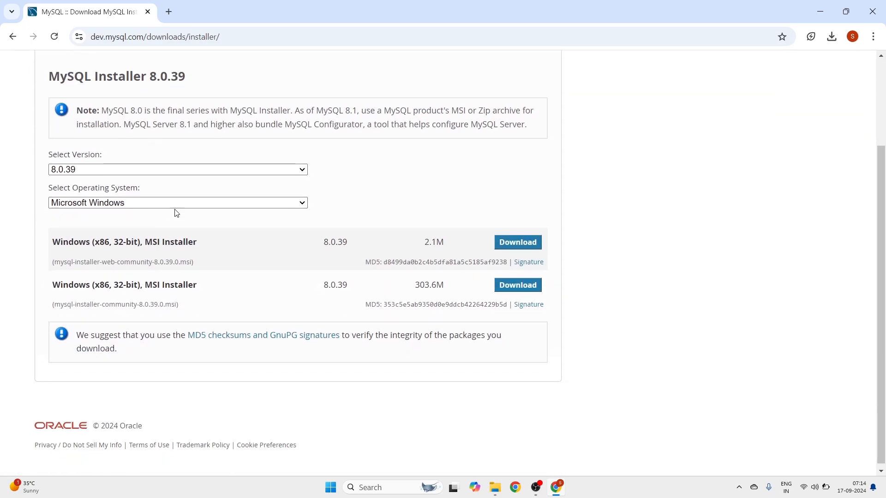
pyautogui.click(200, 169)
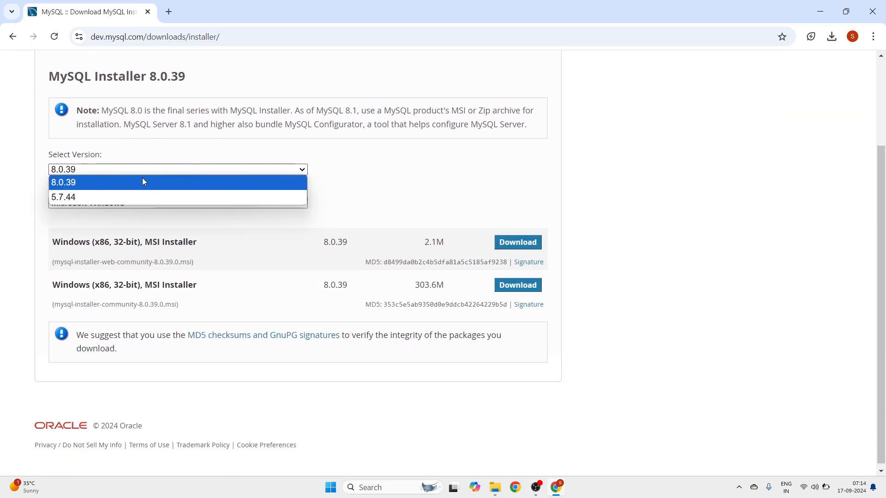
pyautogui.click(304, 182)
pyautogui.click(276, 203)
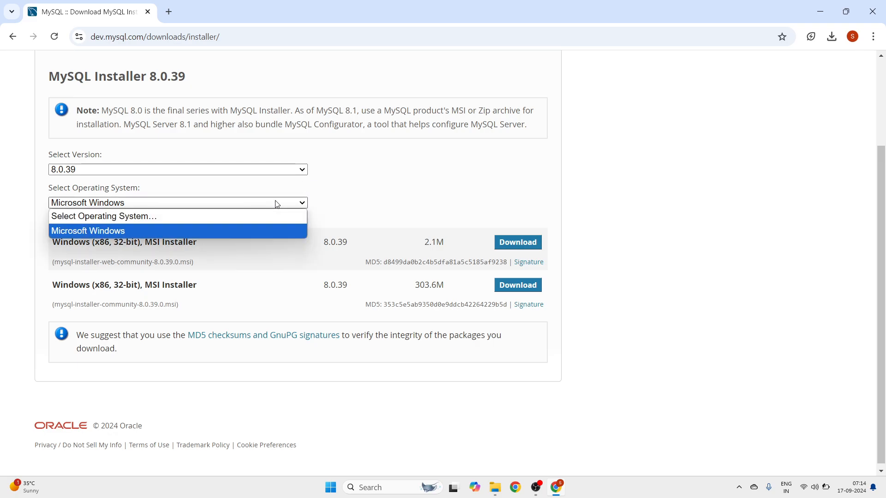
pyautogui.click(383, 196)
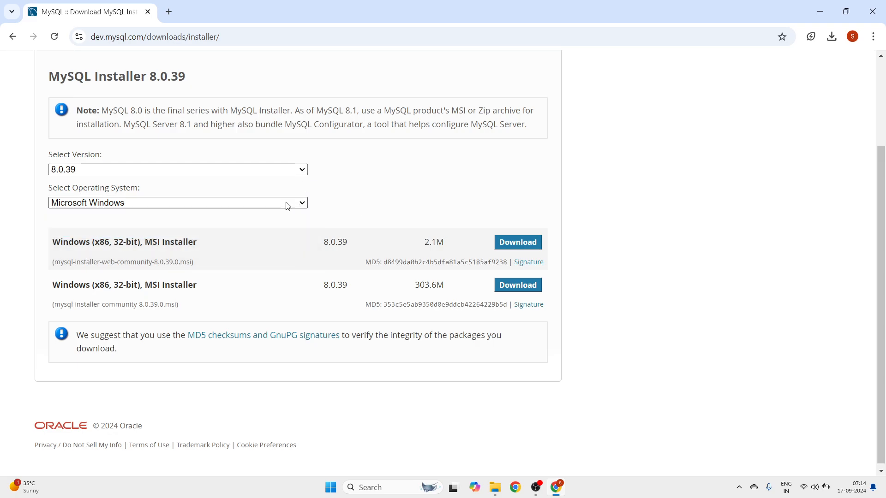
pyautogui.scroll(-1, 235, 238)
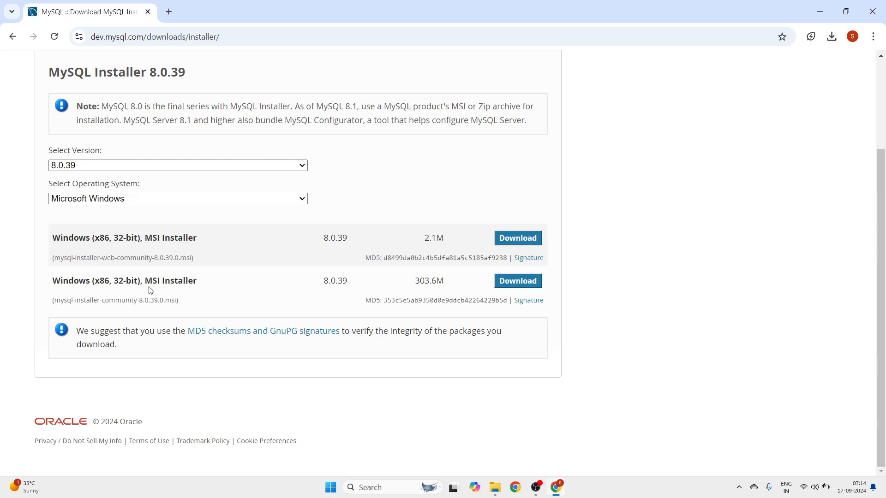
pyautogui.click(506, 283)
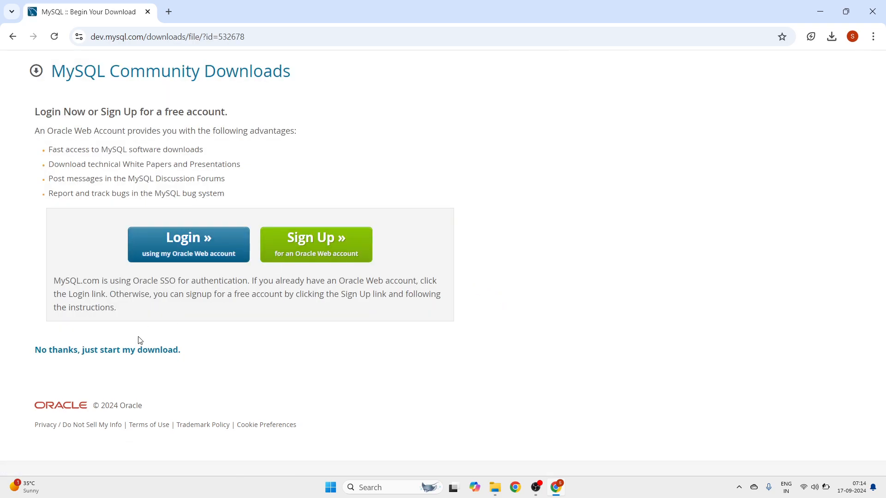
# - Skip login to start the installer download, cancel it in Chrome, and minimize the browser
pyautogui.click(120, 352)
pyautogui.click(832, 37)
pyautogui.moveTo(829, 87)
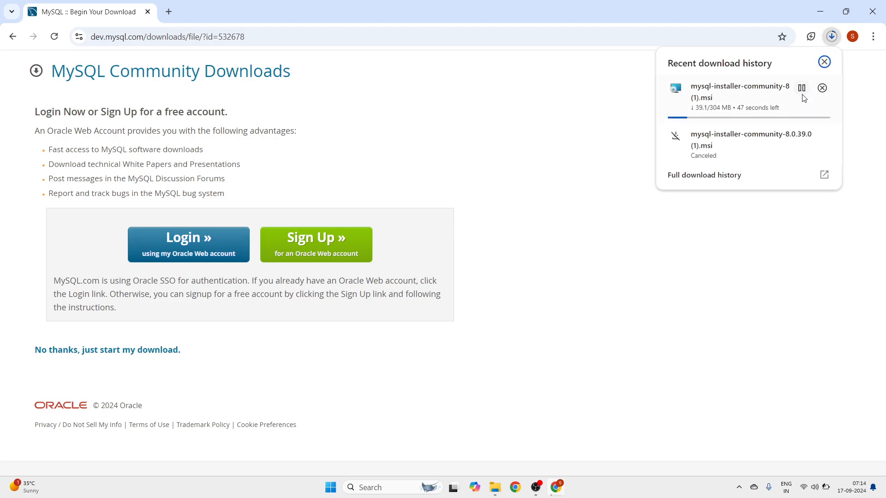
pyautogui.click(826, 89)
pyautogui.click(820, 12)
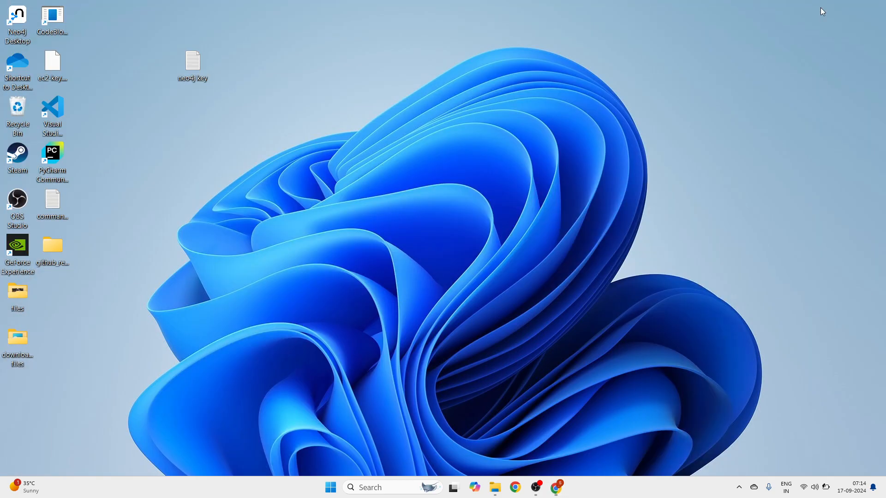
# - Launch mysql-installer-community-8.0.39.0.msi from the downloaded files folder
pyautogui.click(495, 487)
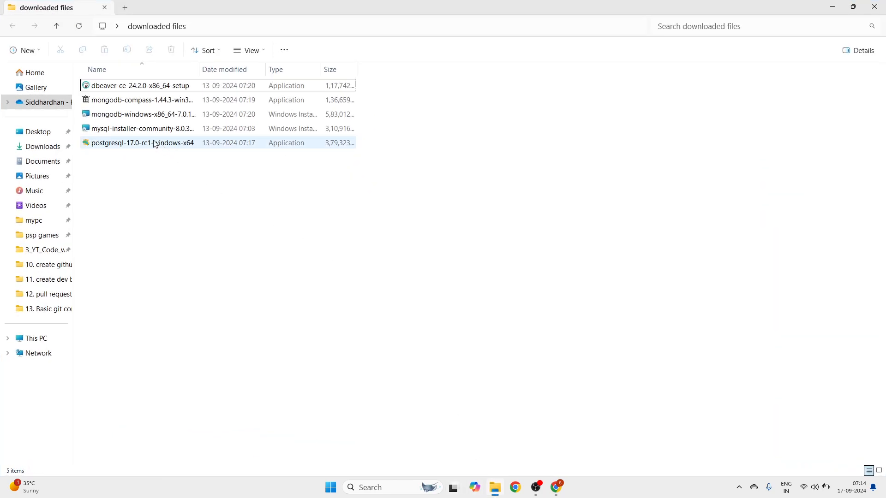
pyautogui.click(142, 131)
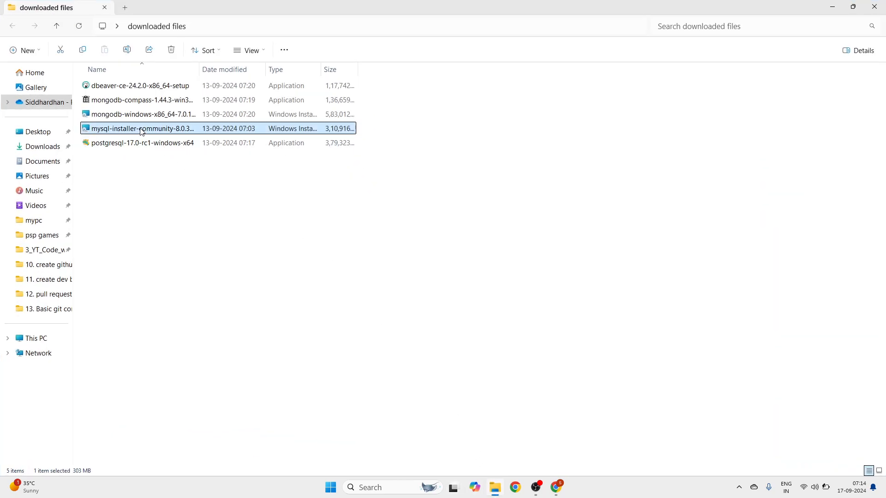
pyautogui.click(182, 213)
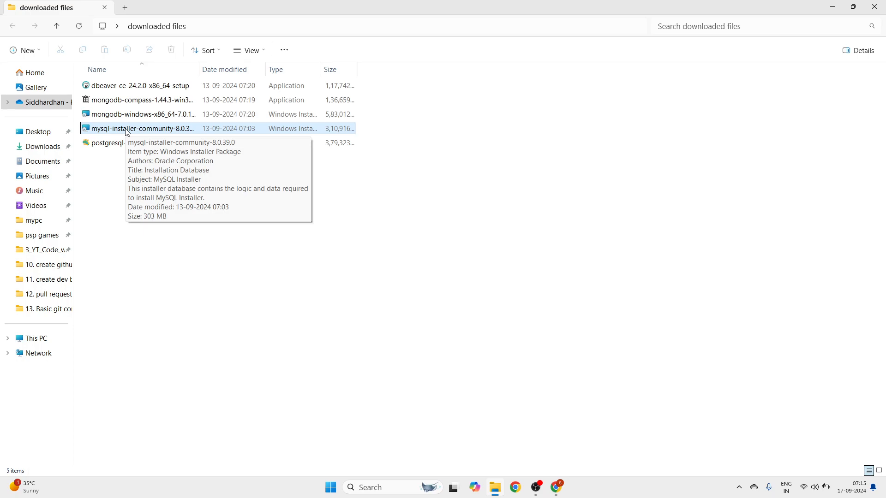
pyautogui.doubleClick(138, 128)
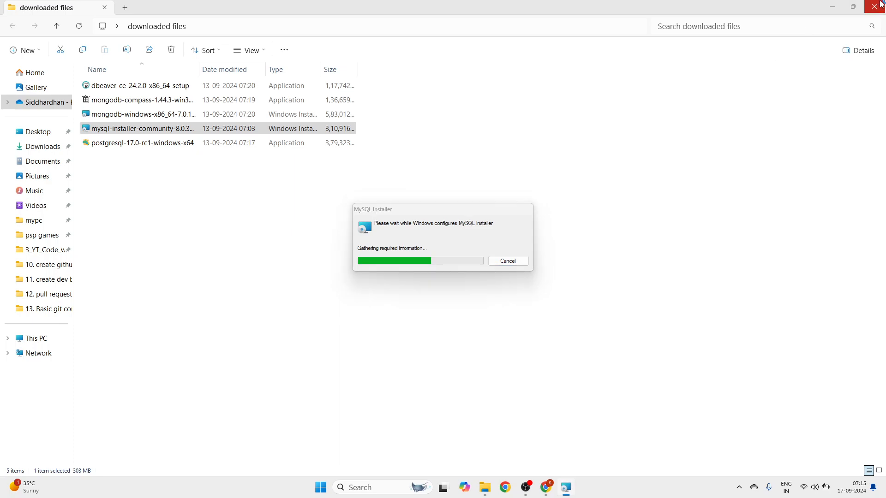
# - Choose the Full setup type in MySQL Installer and move to the product list
pyautogui.click(832, 6)
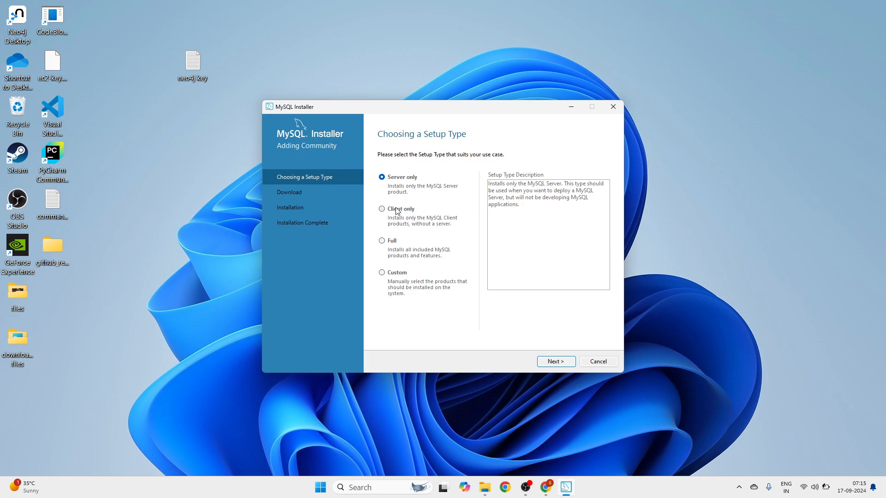
pyautogui.click(383, 240)
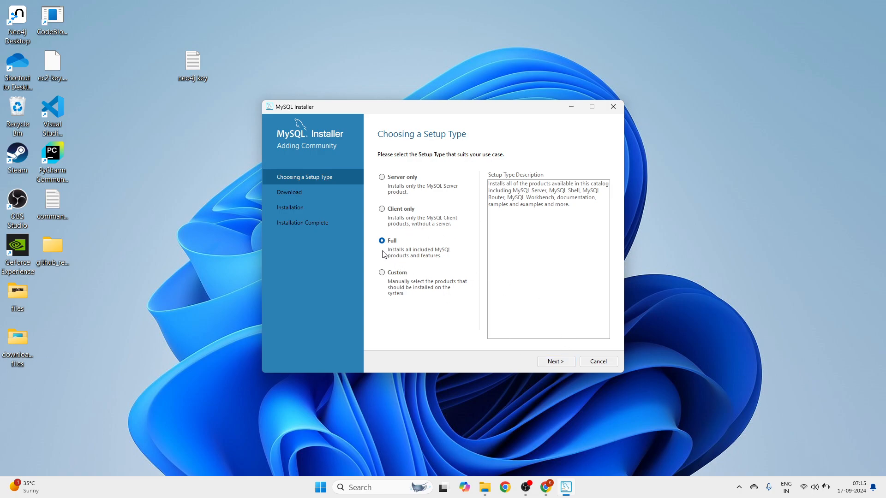
pyautogui.click(563, 365)
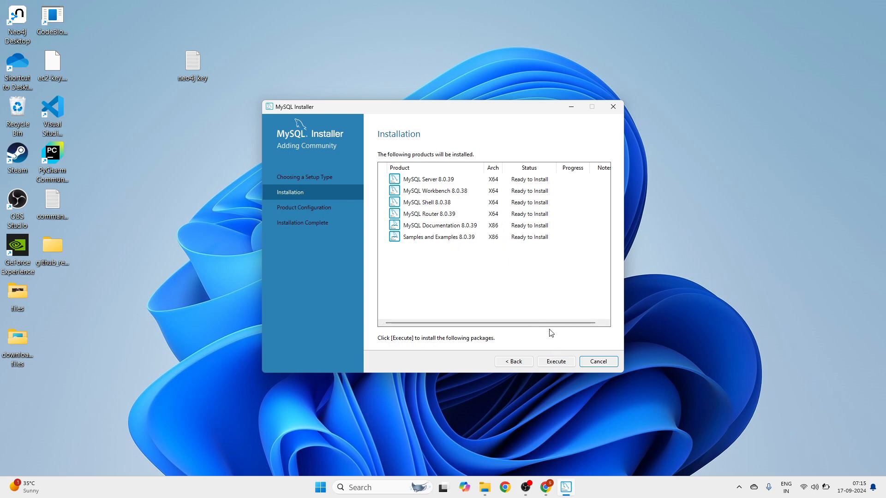
# - Install the six listed products and continue to Product Configuration
pyautogui.click(556, 362)
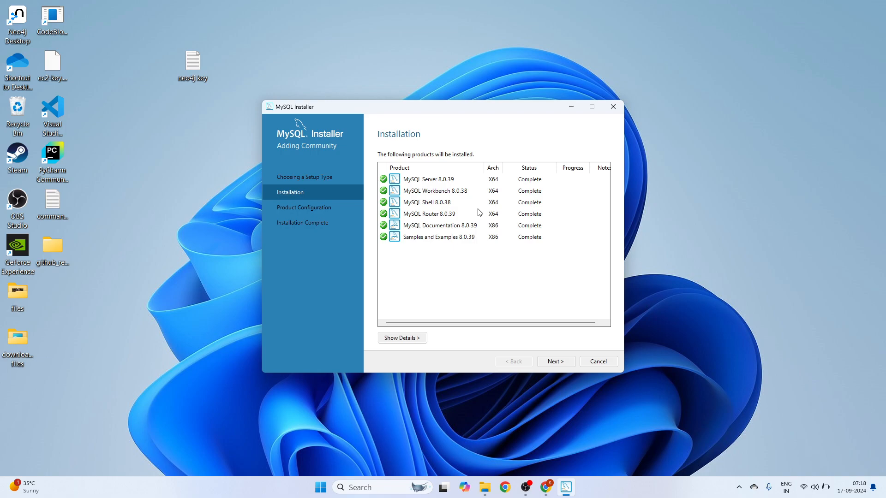
pyautogui.click(560, 365)
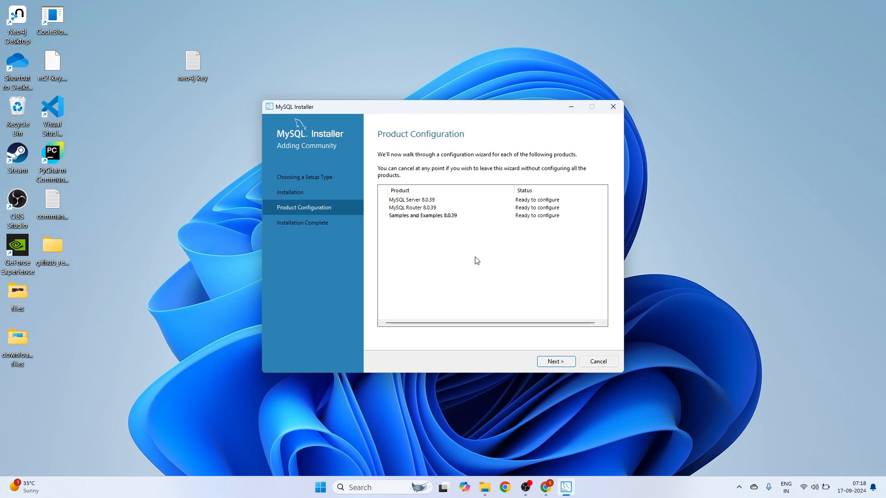
# - Keep the Development Computer config type and TCP/IP port 3306 for MySQL Server
pyautogui.click(558, 361)
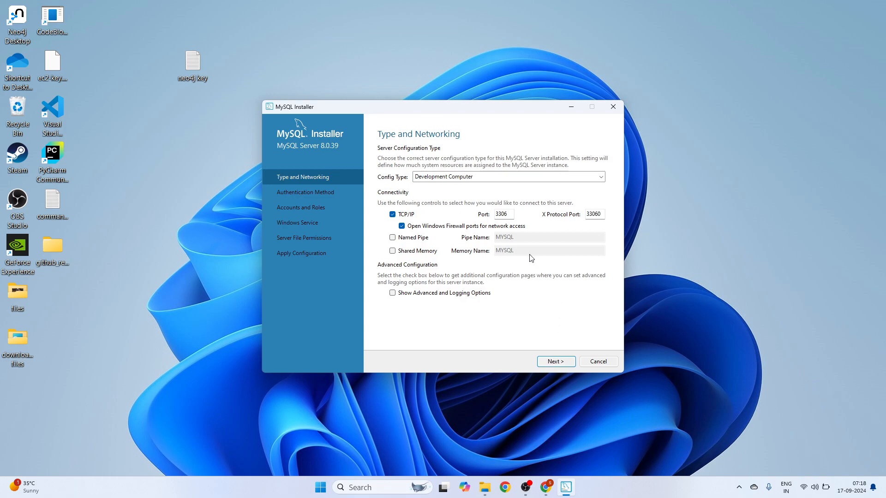
pyautogui.click(510, 215)
pyautogui.click(442, 295)
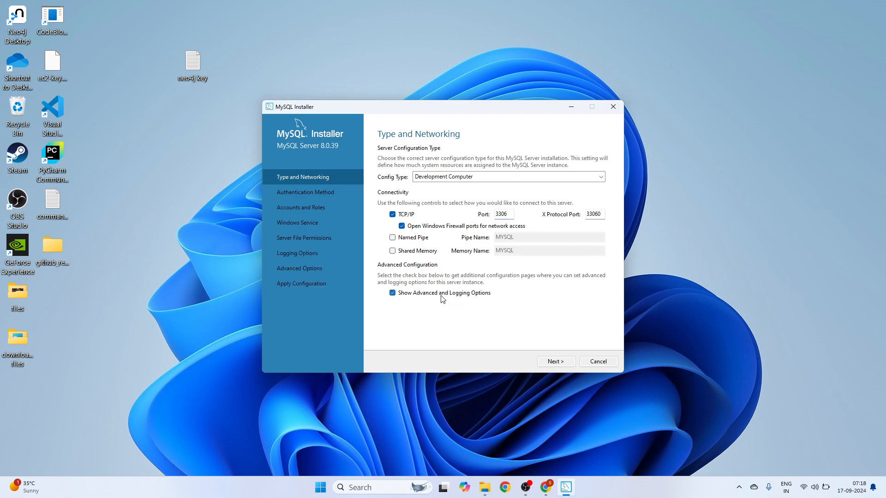
pyautogui.click(399, 294)
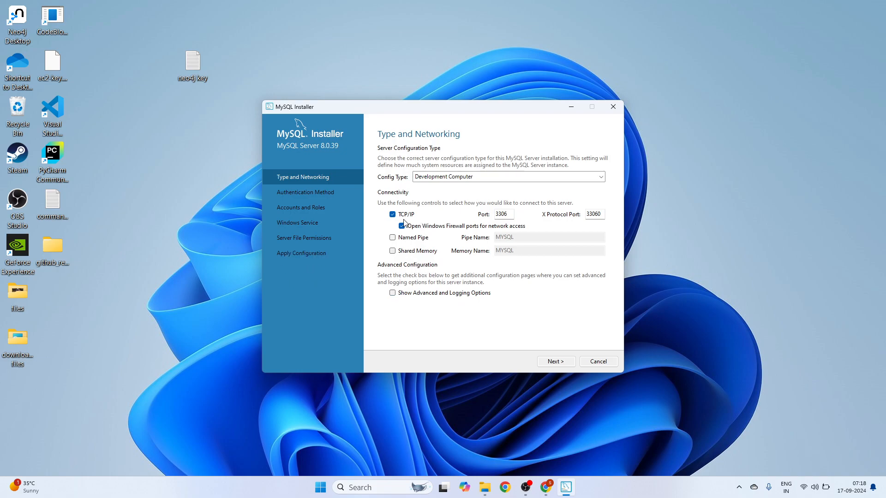
pyautogui.click(528, 179)
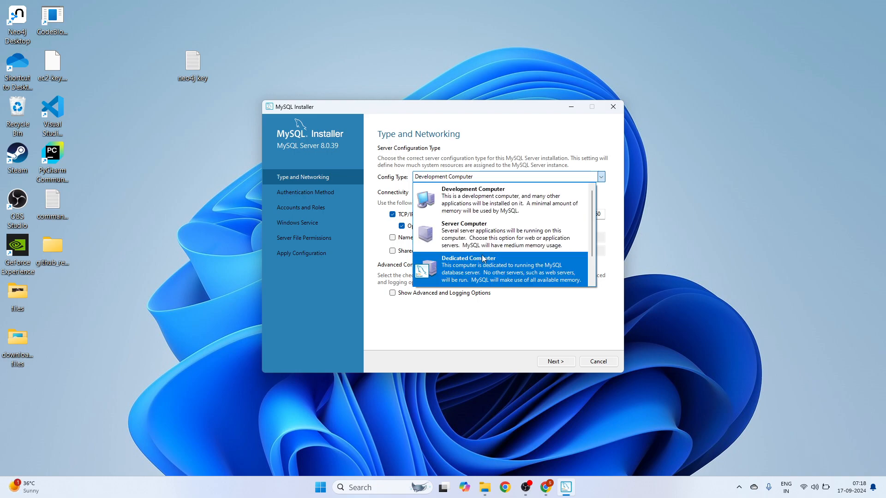
pyautogui.click(520, 308)
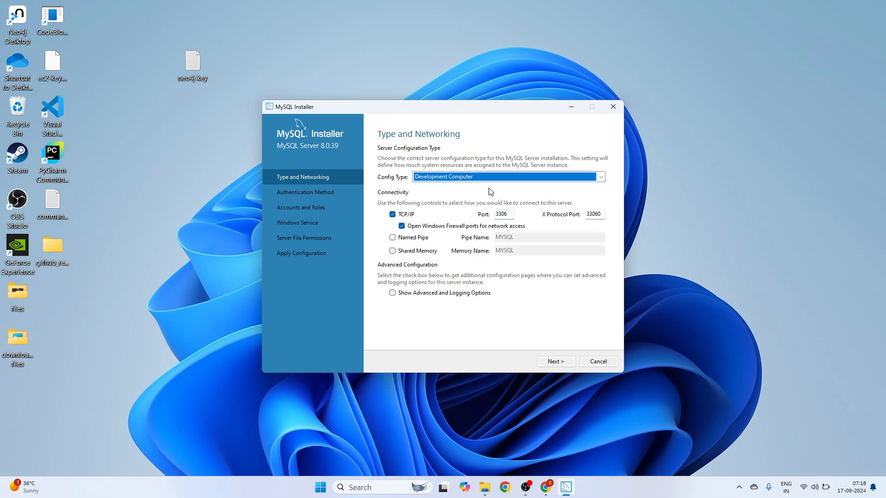
pyautogui.click(565, 362)
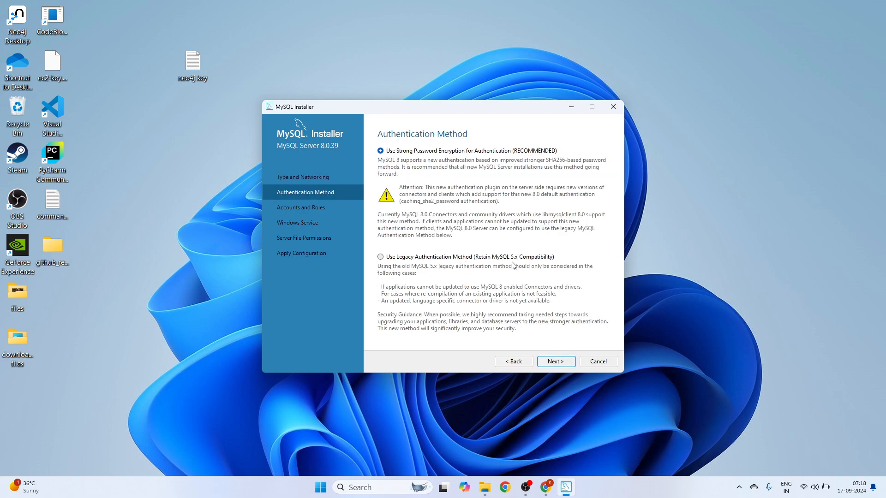
# - Keep strong password encryption and set the root account password
pyautogui.click(562, 363)
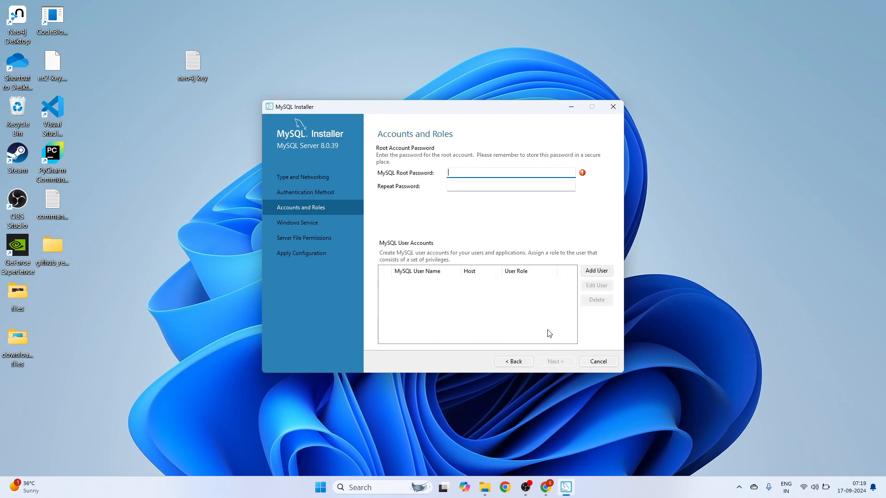
pyautogui.click(477, 184)
pyautogui.write('1')
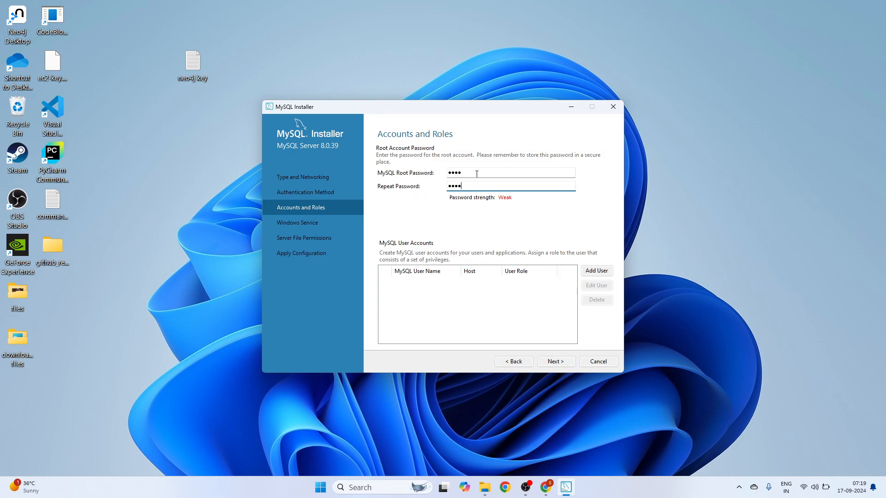
pyautogui.click(559, 362)
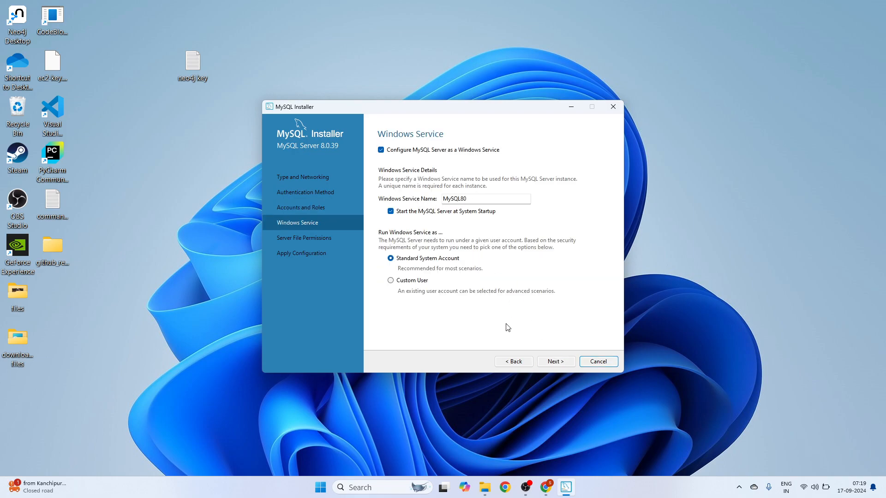
# - Execute the MySQL Server 8.0.39 configuration from the Apply Configuration step
pyautogui.click(558, 363)
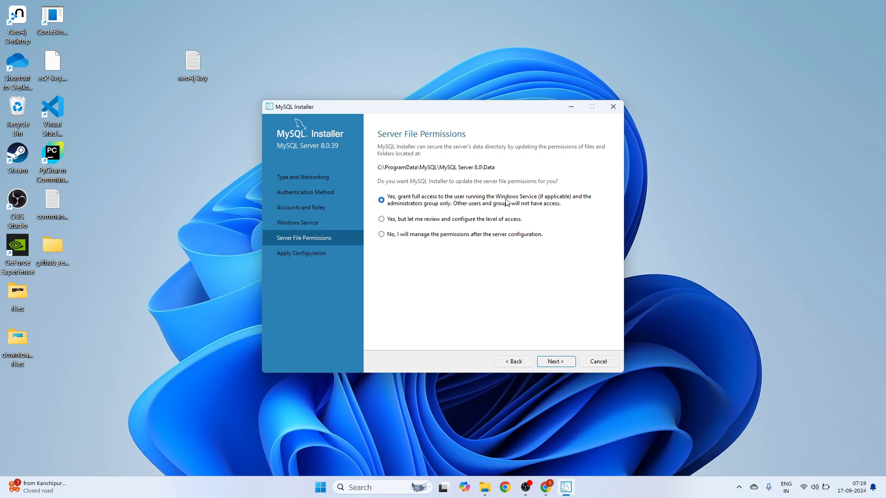
pyautogui.click(564, 361)
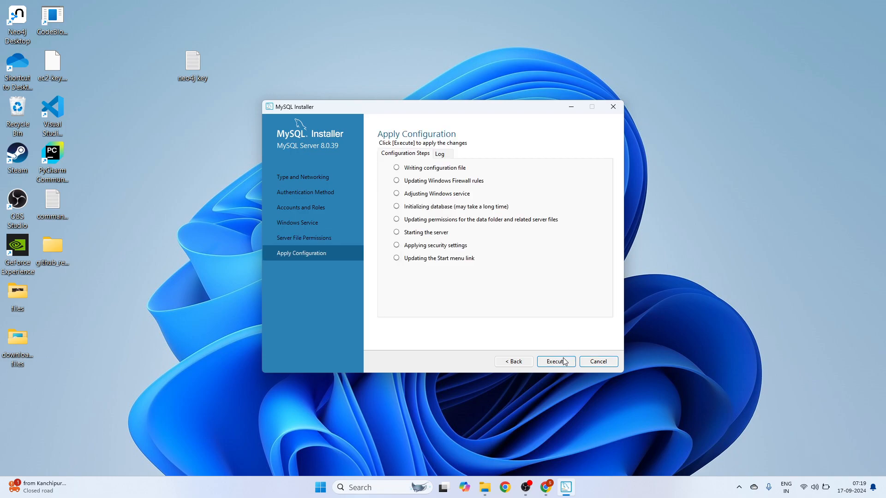
pyautogui.click(565, 361)
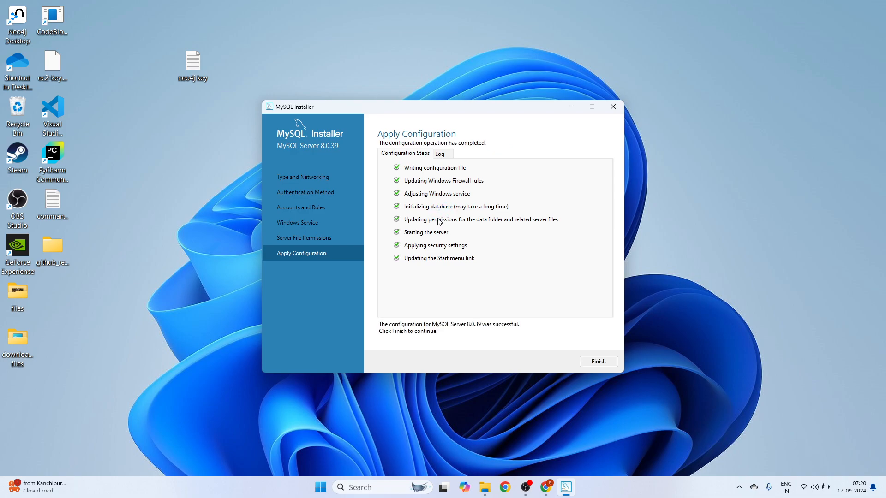
# - Finish server setup, skip MySQL Router bootstrapping, and reach Samples and Examples
pyautogui.click(601, 363)
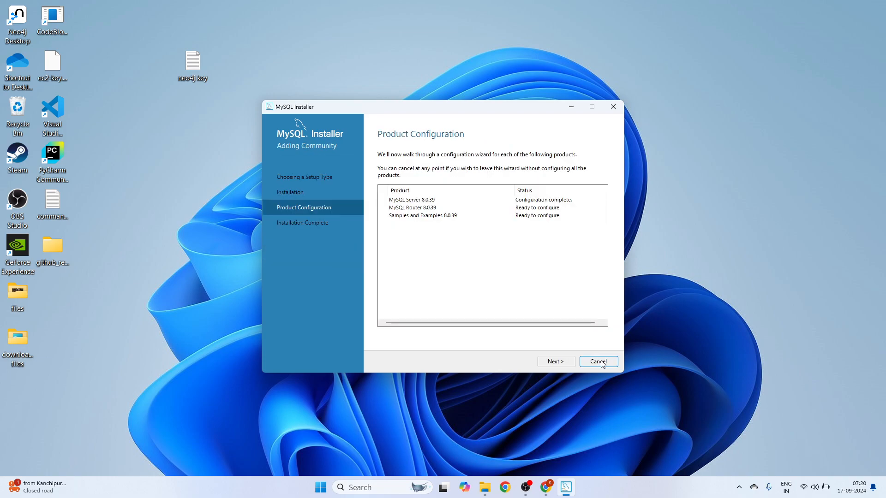
pyautogui.click(557, 362)
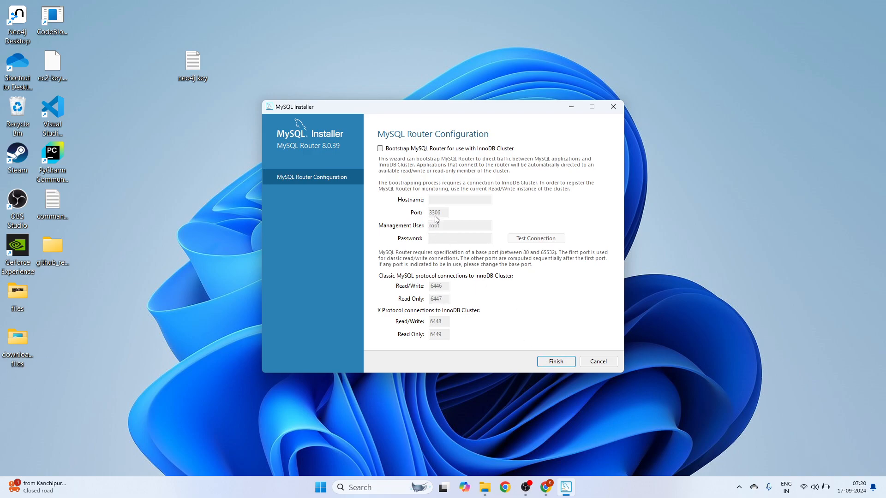
pyautogui.click(556, 362)
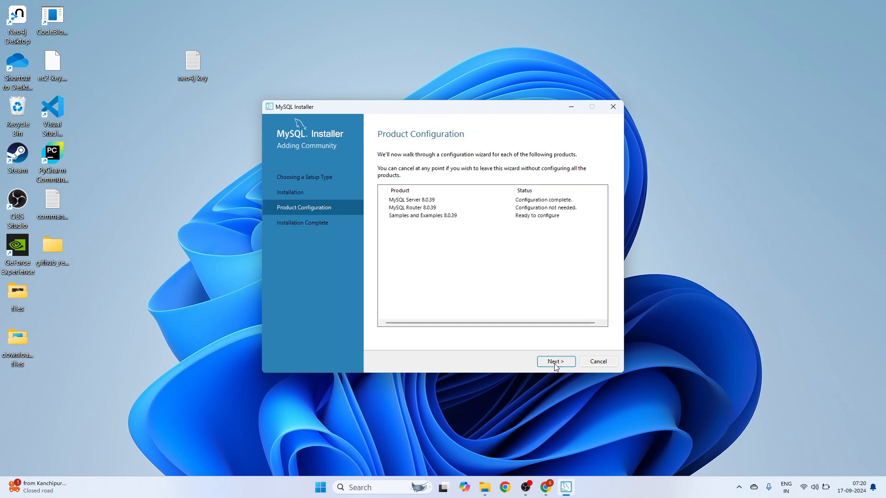
pyautogui.click(556, 362)
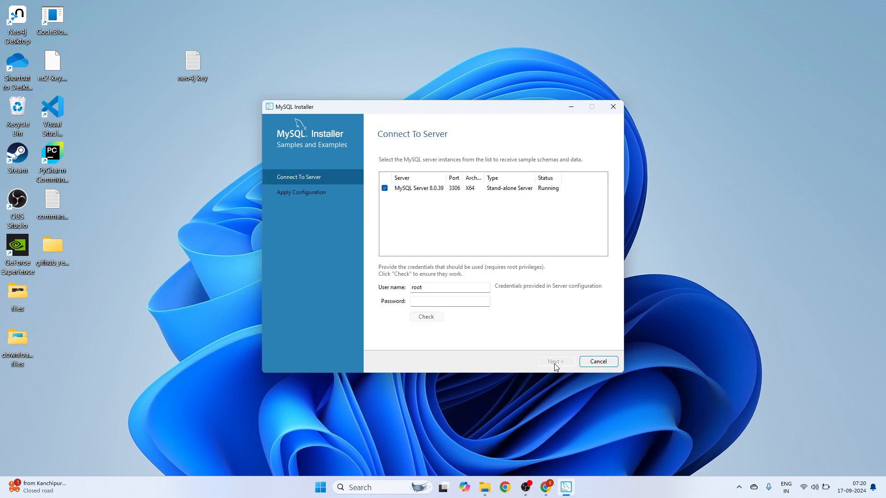
# - Enter the root password and verify the connection to the MySQL server
pyautogui.click(452, 302)
pyautogui.write('ro')
pyautogui.doubleClick(420, 288)
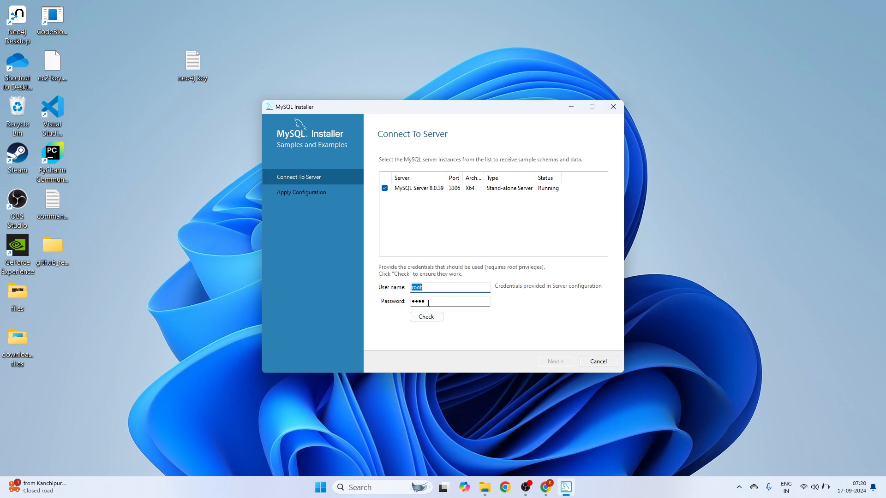
pyautogui.click(428, 303)
pyautogui.click(436, 318)
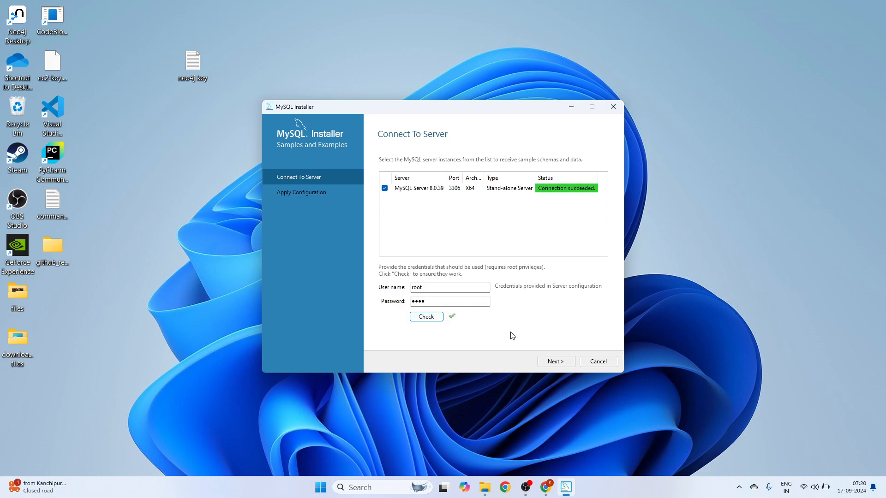
# - Apply the Samples and Examples configuration and clear the launch-Workbench-after-setup option
pyautogui.click(556, 363)
pyautogui.click(558, 362)
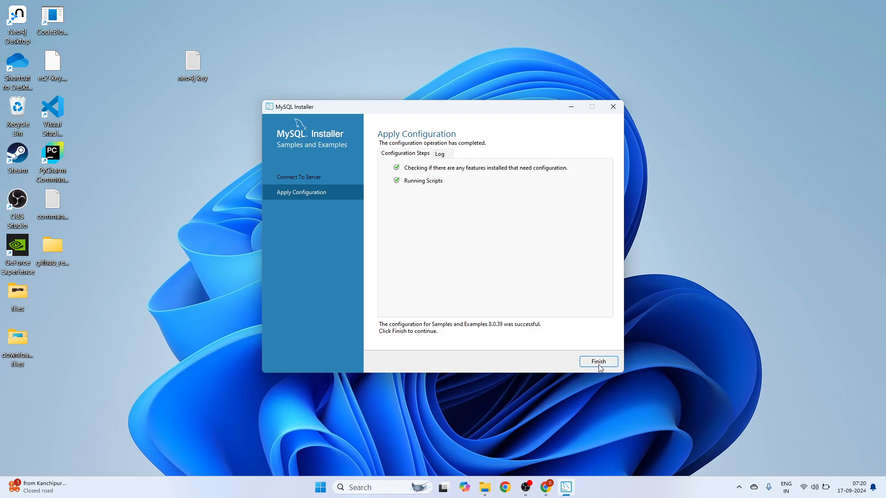
pyautogui.click(600, 363)
pyautogui.click(558, 363)
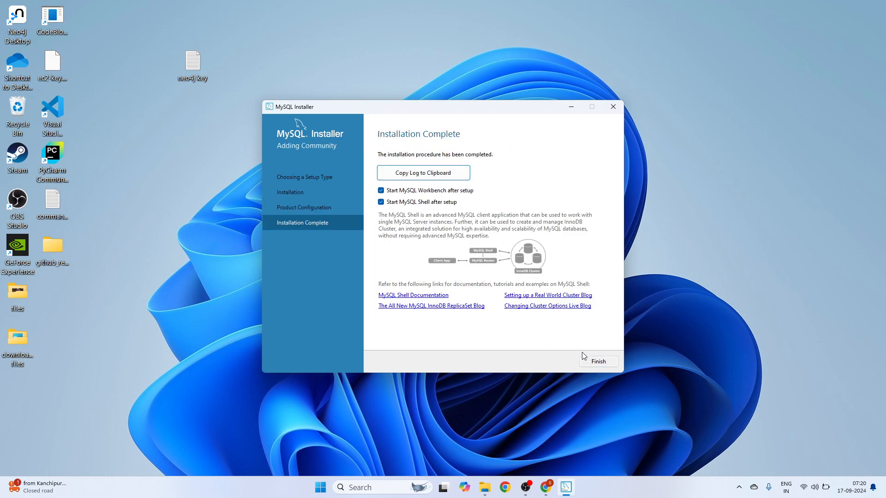
pyautogui.click(381, 191)
# - Close the installer without launching MySQL Shell, then start MySQL Workbench 8.0 CE by searching 'workb'
pyautogui.click(381, 203)
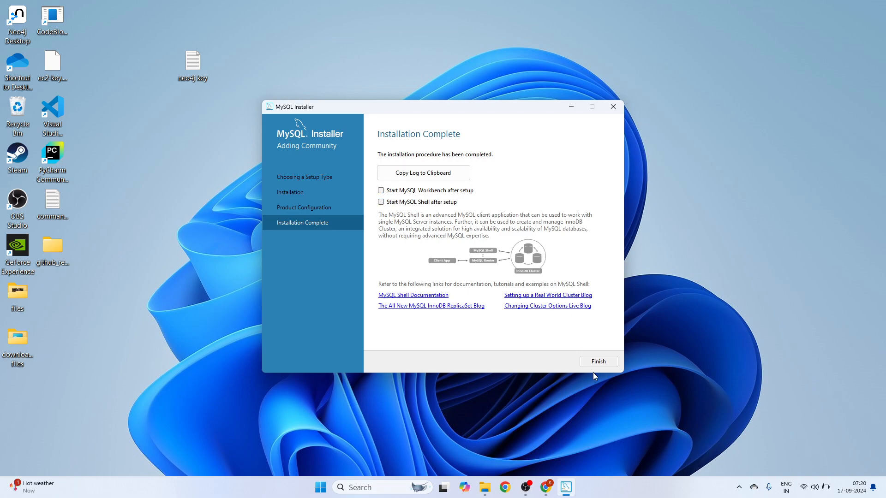
pyautogui.click(599, 361)
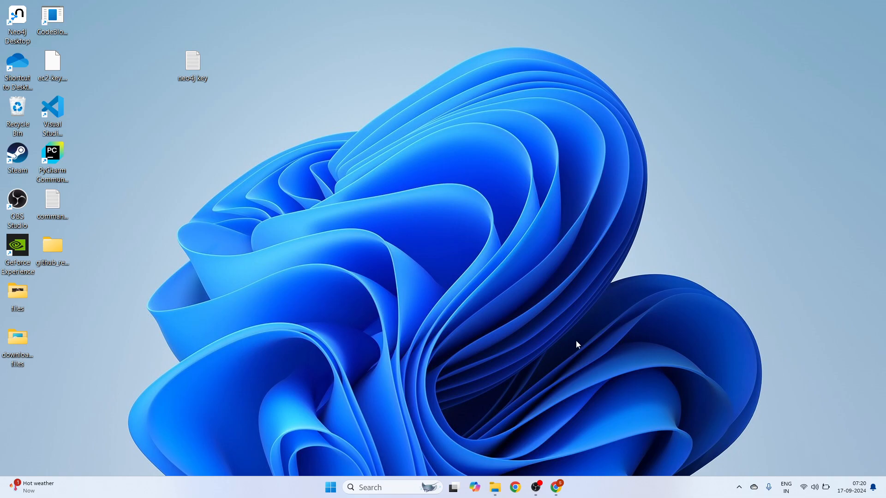
pyautogui.click(383, 487)
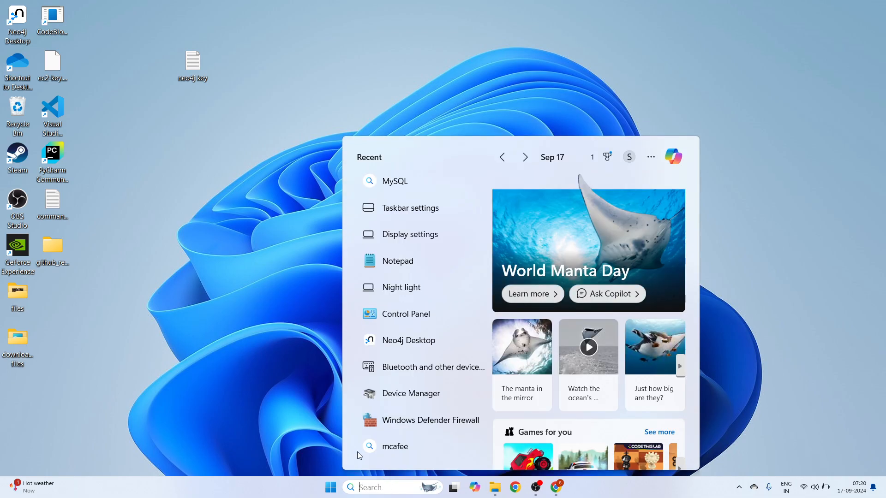
pyautogui.click(374, 485)
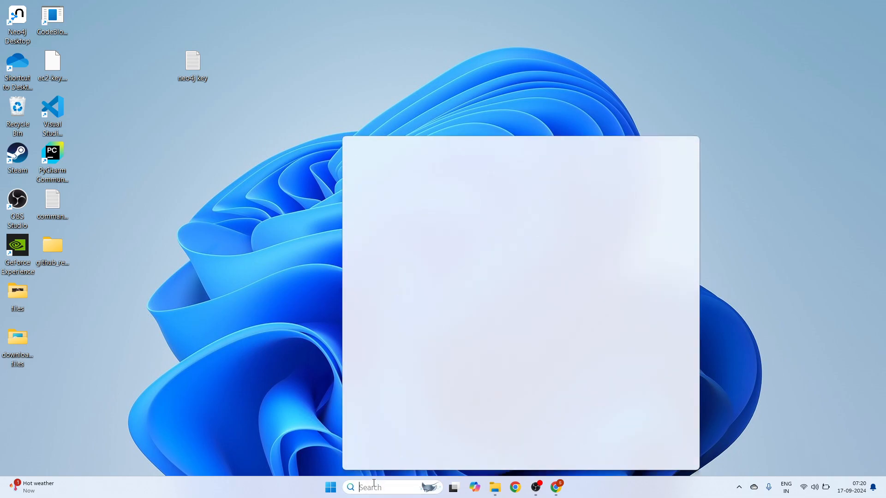
pyautogui.write('my')
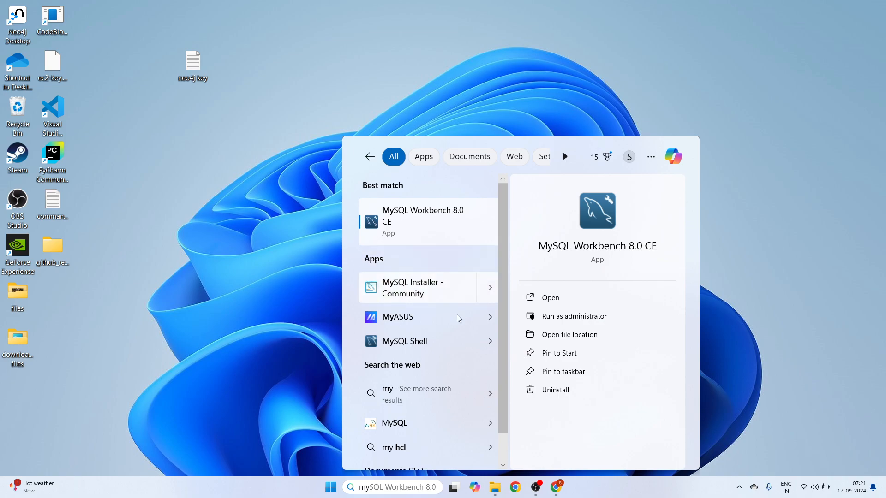
pyautogui.hotkey('ctrl', 'a')
pyautogui.write('work')
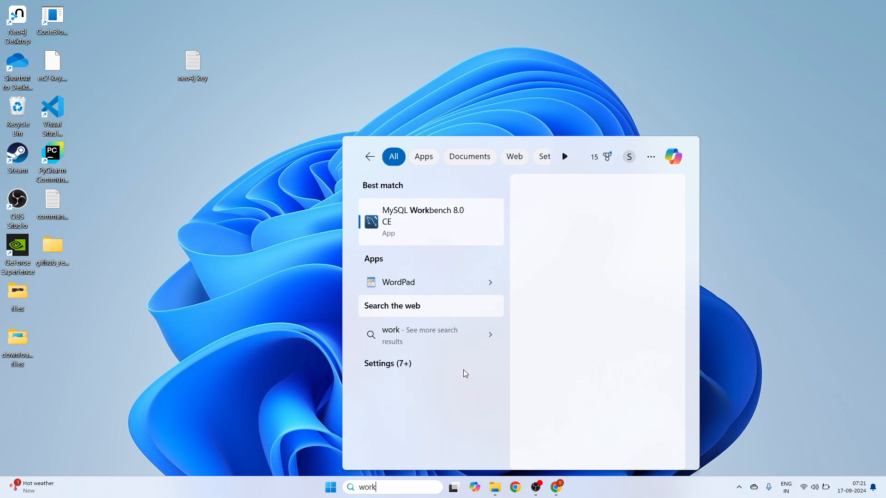
pyautogui.write('b')
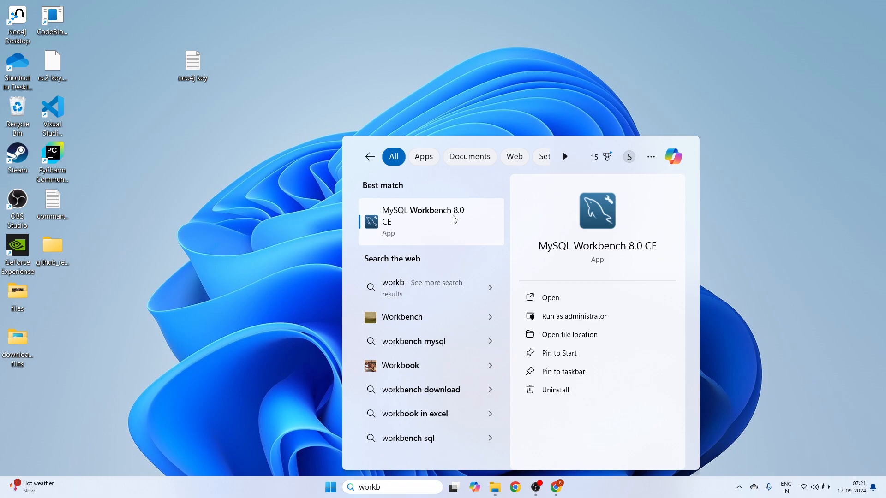
pyautogui.click(454, 219)
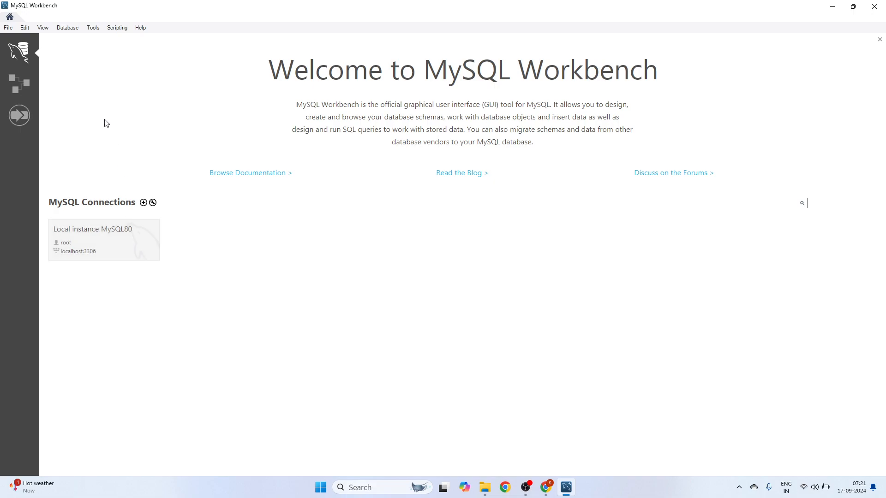
# - Store the root password in the vault and connect to Local instance MySQL80
pyautogui.click(8, 28)
pyautogui.click(71, 38)
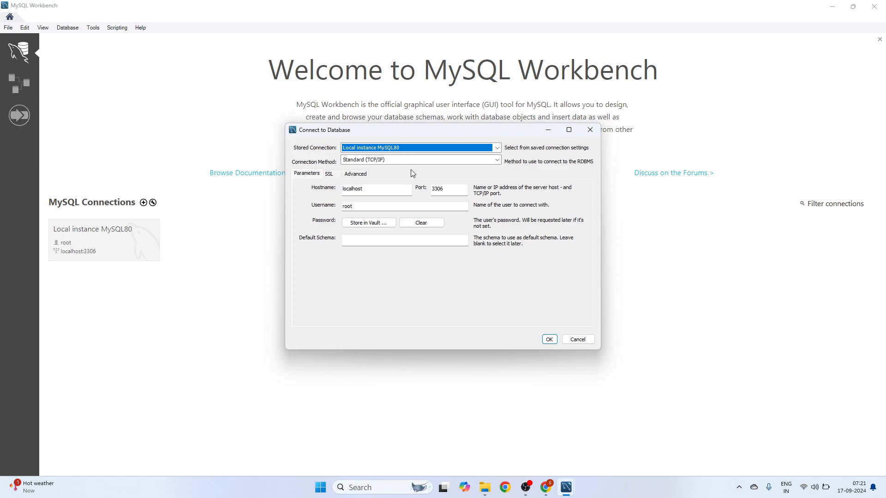
pyautogui.click(376, 225)
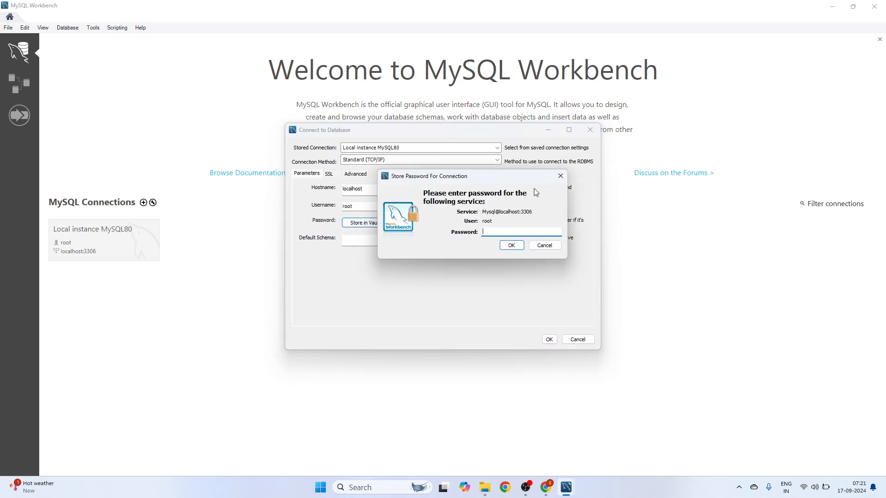
pyautogui.click(560, 177)
pyautogui.click(377, 225)
pyautogui.click(511, 245)
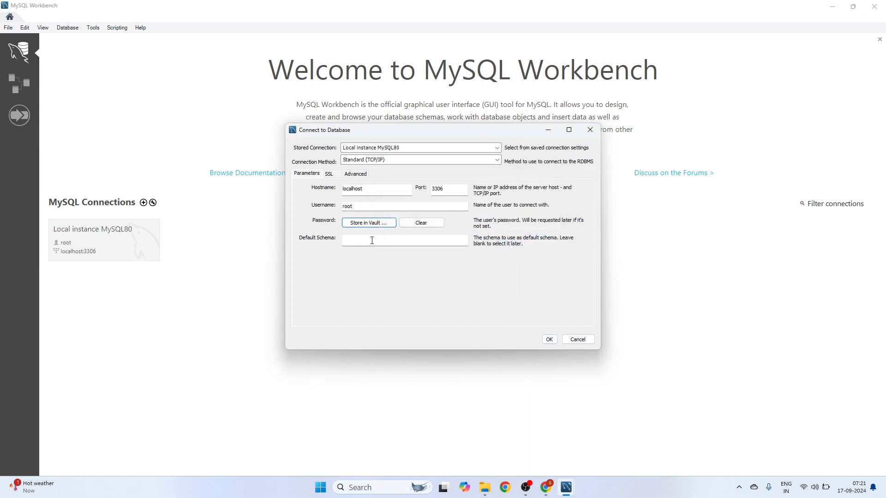
pyautogui.click(549, 339)
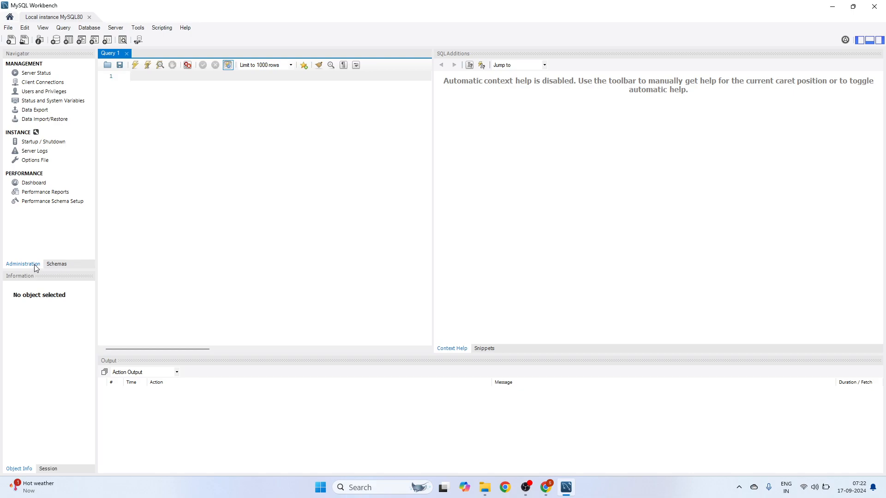
# - Expand the world schema to list its tables city, country and countrylanguage
pyautogui.click(51, 268)
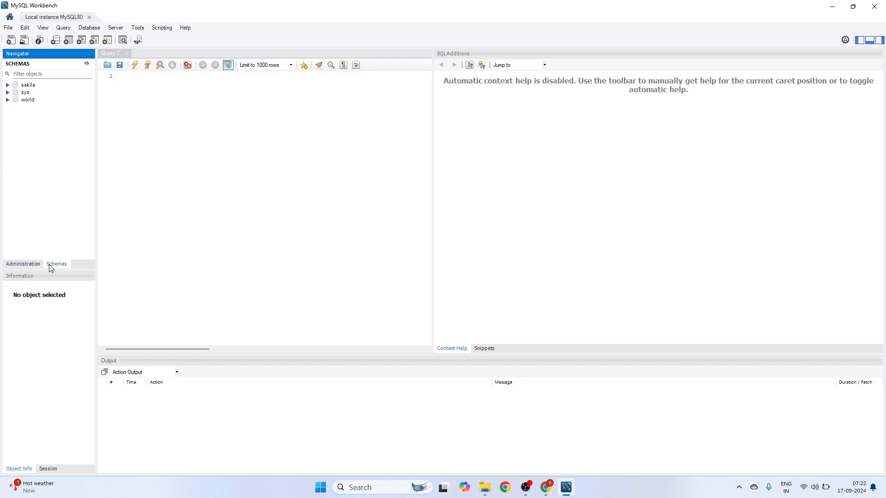
pyautogui.click(6, 100)
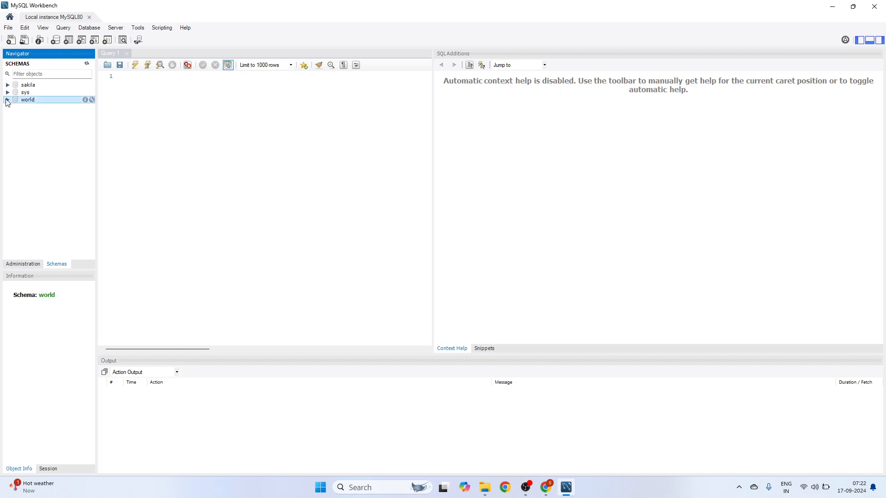
pyautogui.click(85, 101)
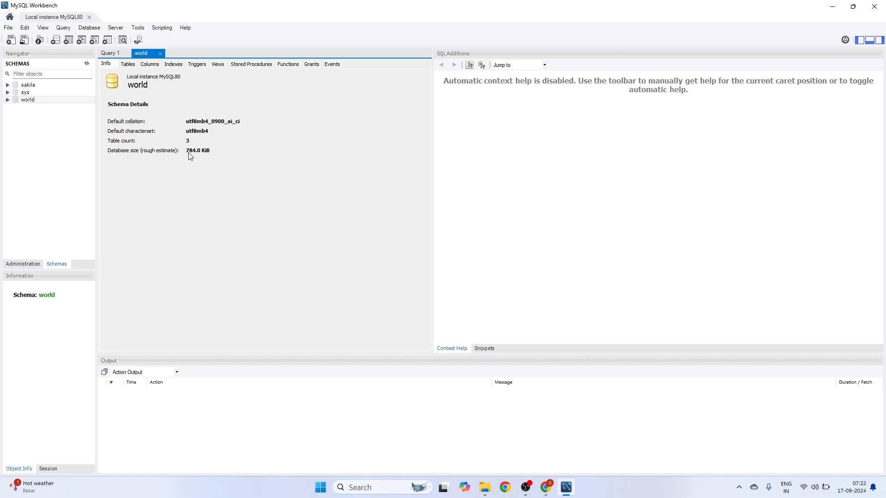
pyautogui.click(160, 54)
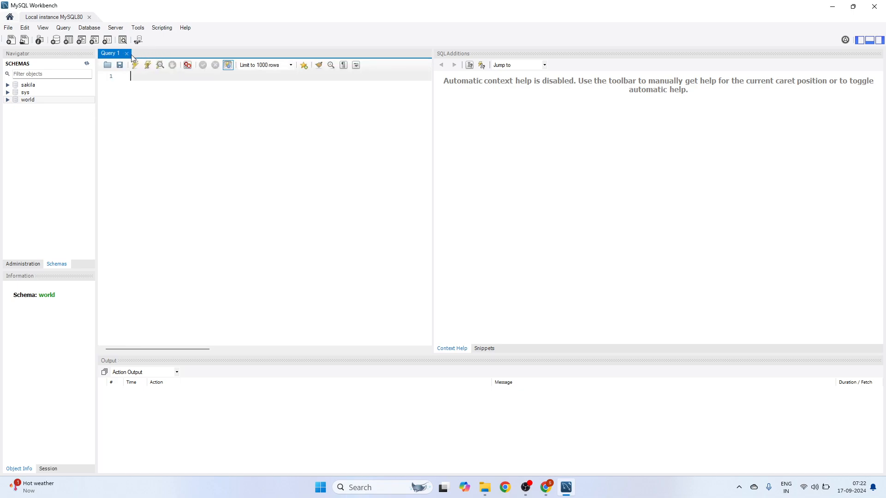
pyautogui.doubleClick(48, 101)
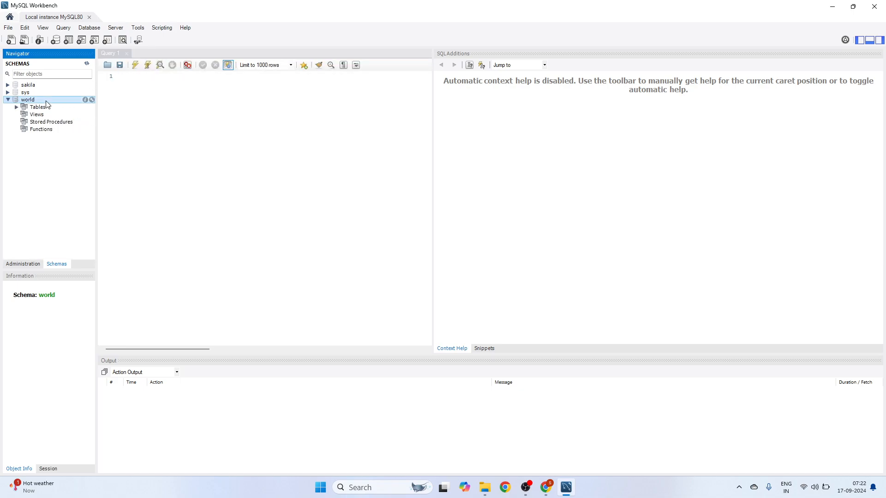
pyautogui.click(17, 107)
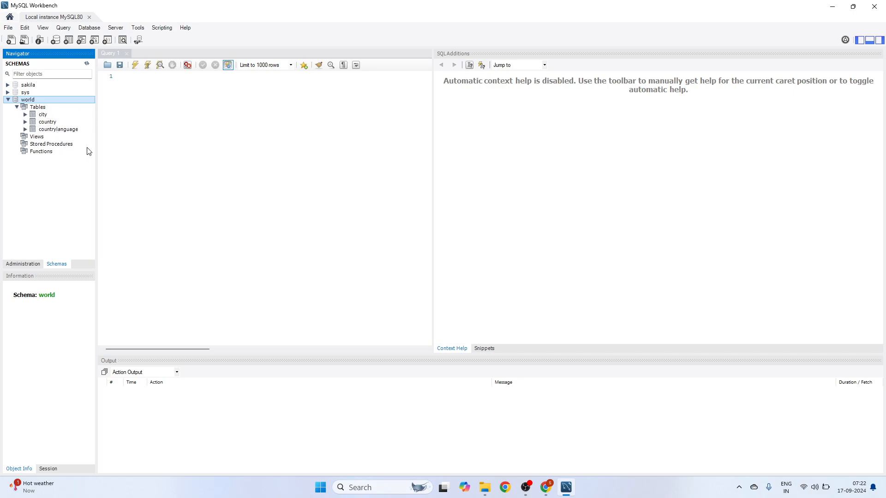
pyautogui.click(139, 125)
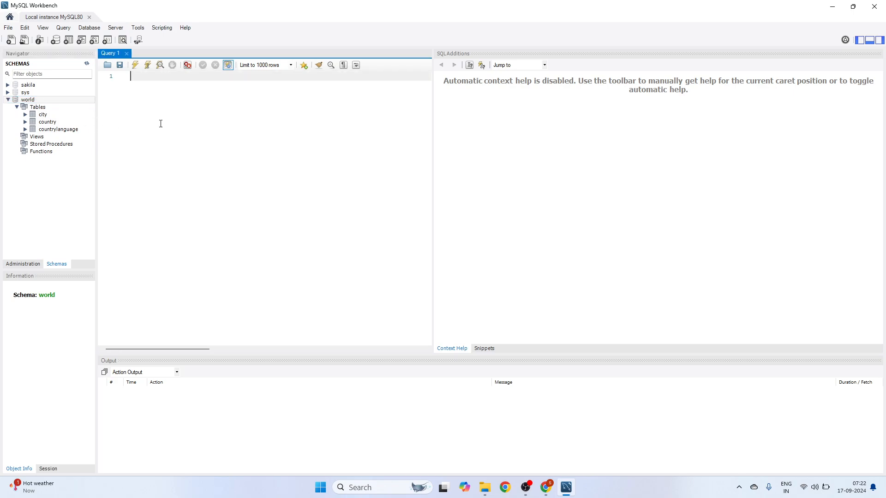
# - Run select * from world.city and review the 1000 returned rows
pyautogui.write('select * from')
pyautogui.scroll(5, 160, 124)
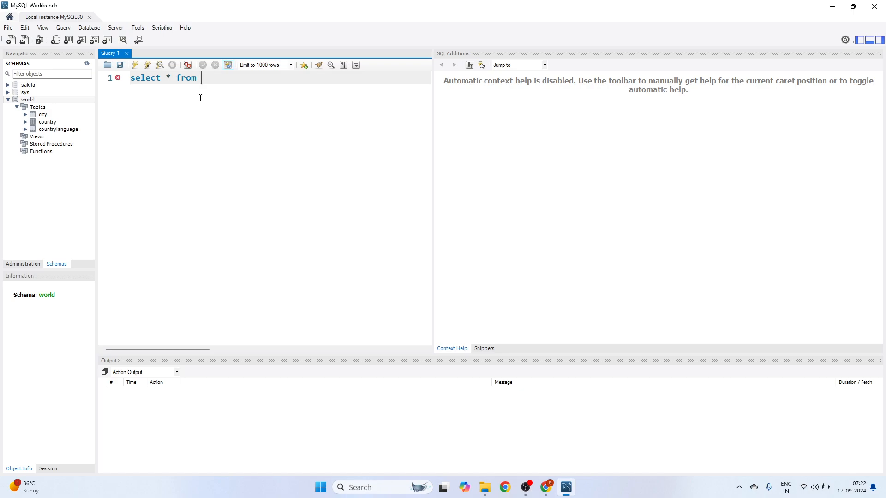
pyautogui.write('world.')
pyautogui.press('Return')
pyautogui.hotkey('ctrl', 'a')
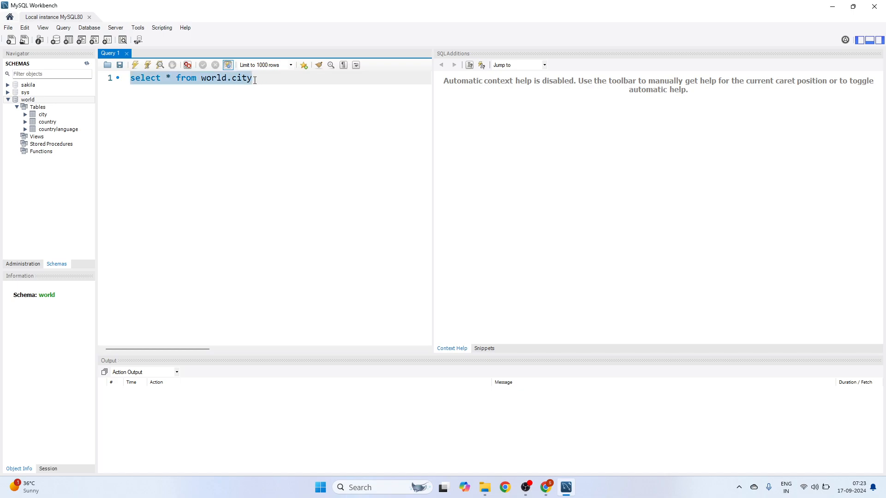
pyautogui.click(138, 66)
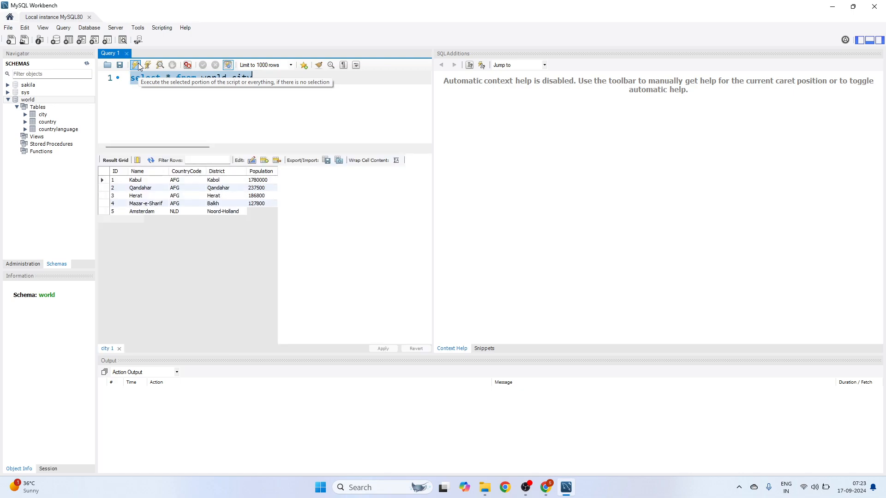
pyautogui.scroll(-4, 201, 214)
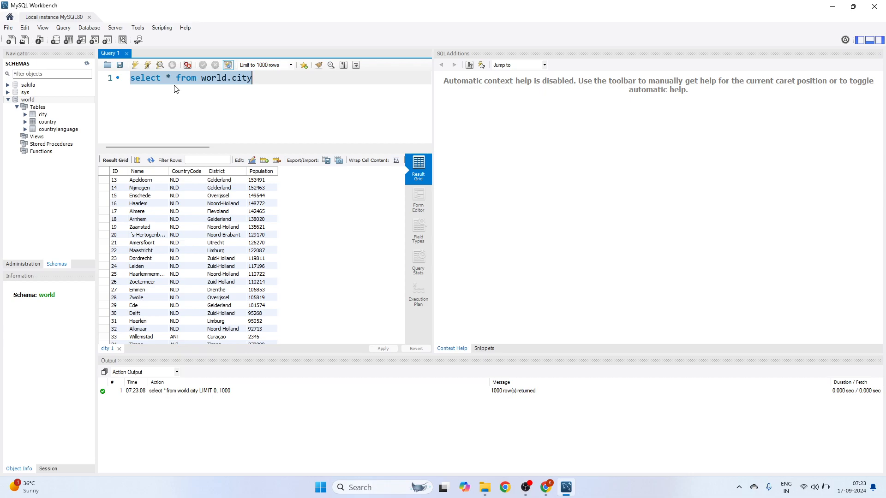
pyautogui.scroll(-4, 165, 235)
pyautogui.scroll(-1, 165, 234)
pyautogui.scroll(9, 165, 234)
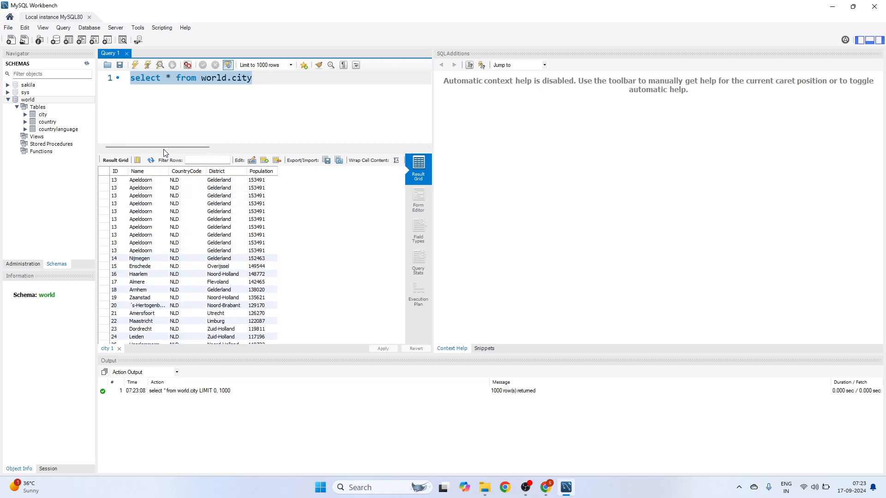
# - Change the query to select count(*) from world.city and run it
pyautogui.click(165, 77)
pyautogui.write('count(')
pyautogui.press('Escape')
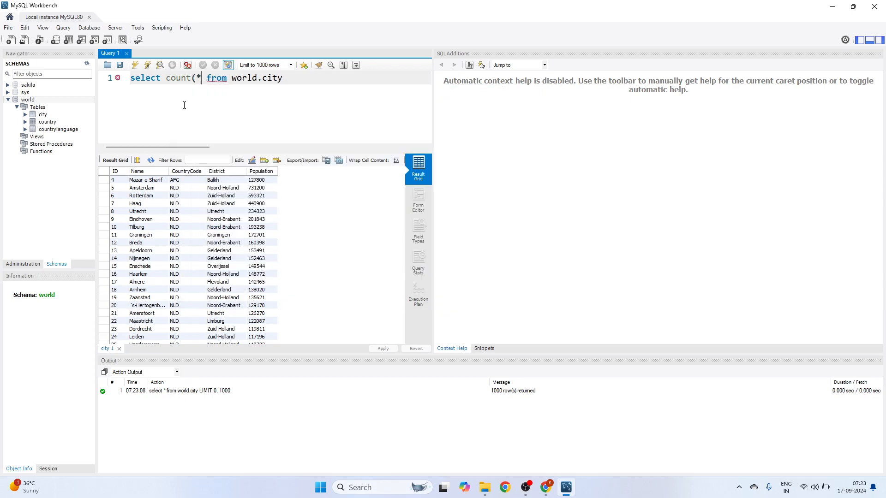
pyautogui.press('Right')
pyautogui.write(')')
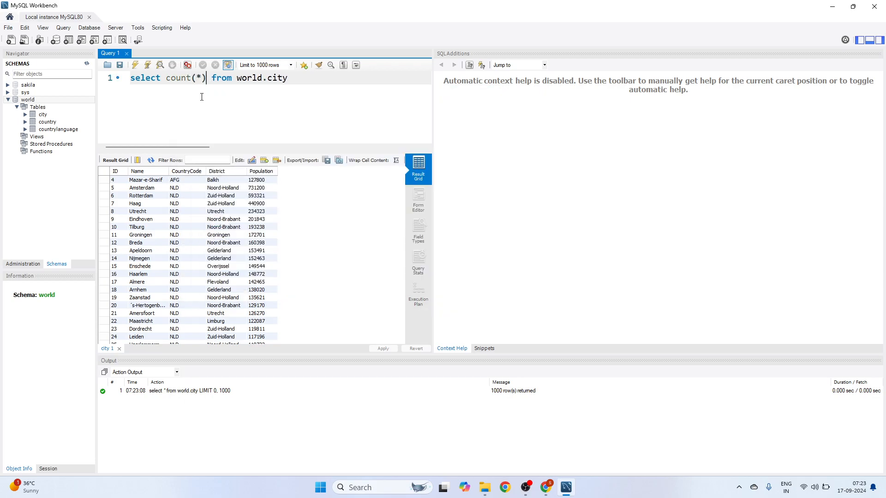
pyautogui.hotkey('ctrl', 'a')
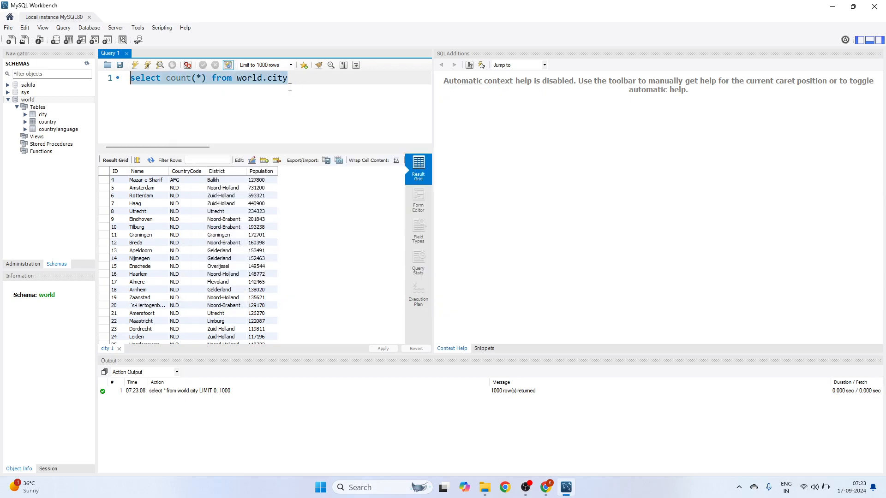
pyautogui.click(136, 65)
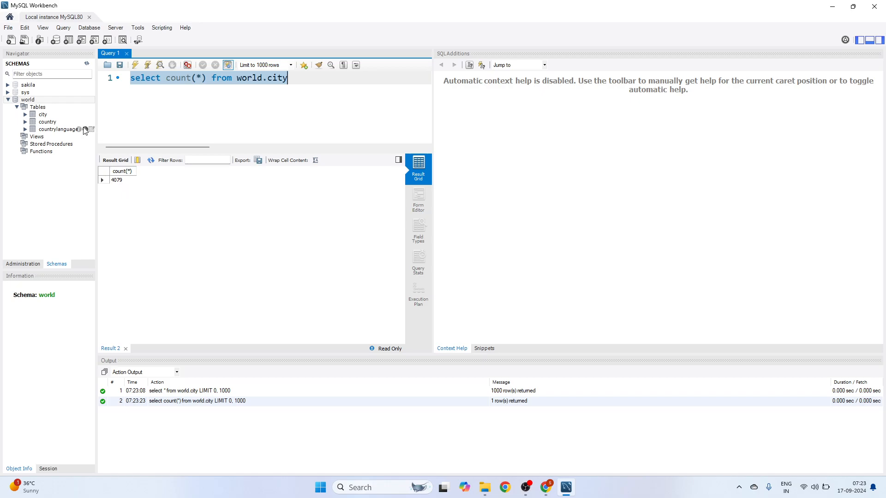
# - Inspect the five columns of world.city, then collapse the world schema
pyautogui.click(25, 114)
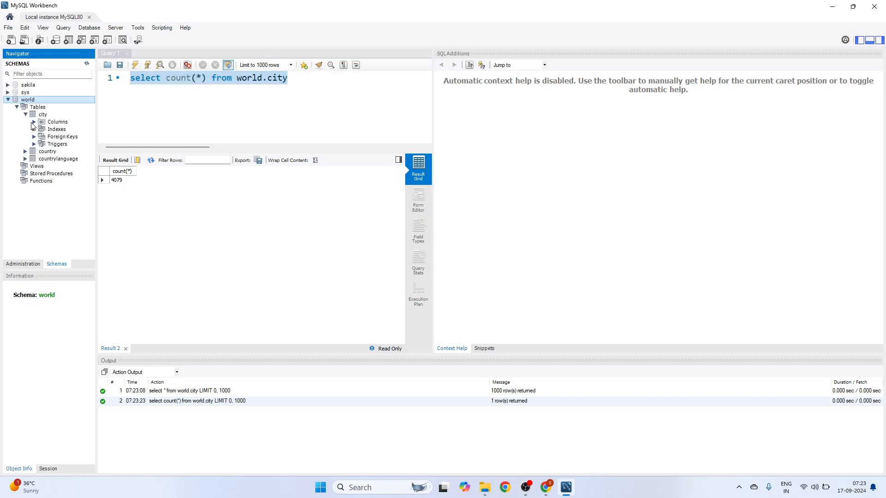
pyautogui.click(34, 122)
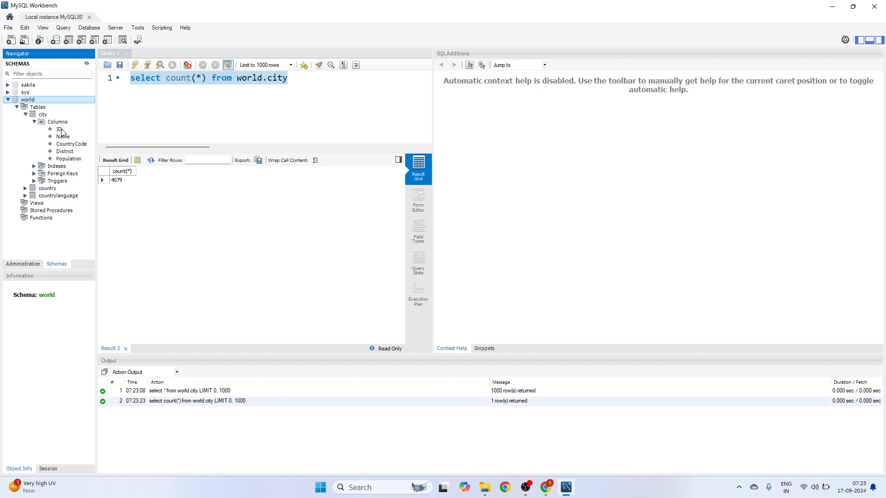
pyautogui.click(8, 100)
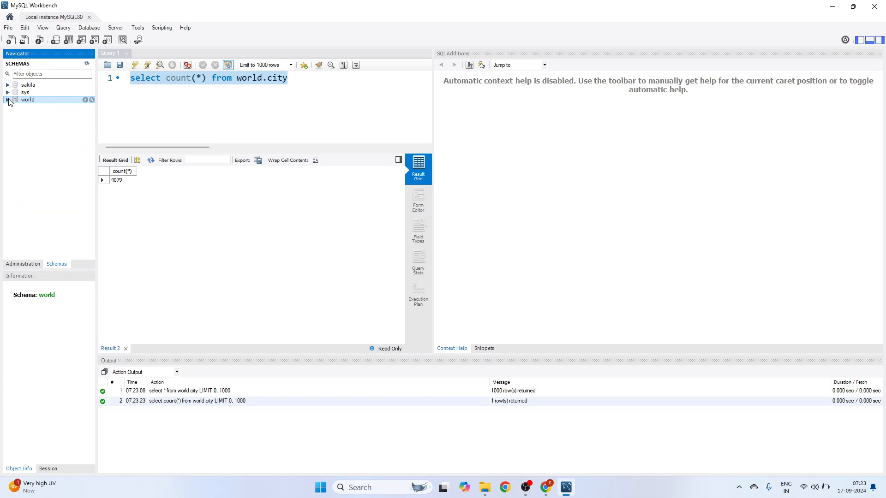
pyautogui.click(244, 100)
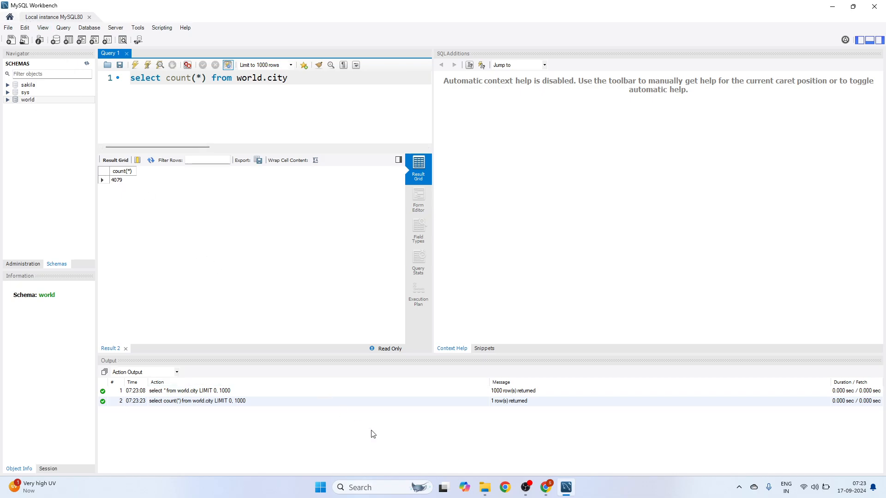
# - Search 'diabetes dataset csv github' and download diabetes.csv (23.3 KB) from plotly/datasets
pyautogui.click(546, 487)
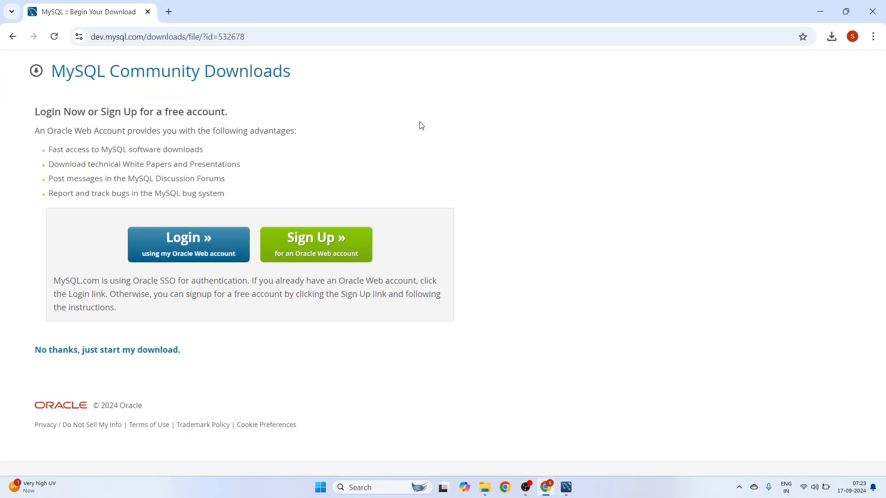
pyautogui.click(168, 12)
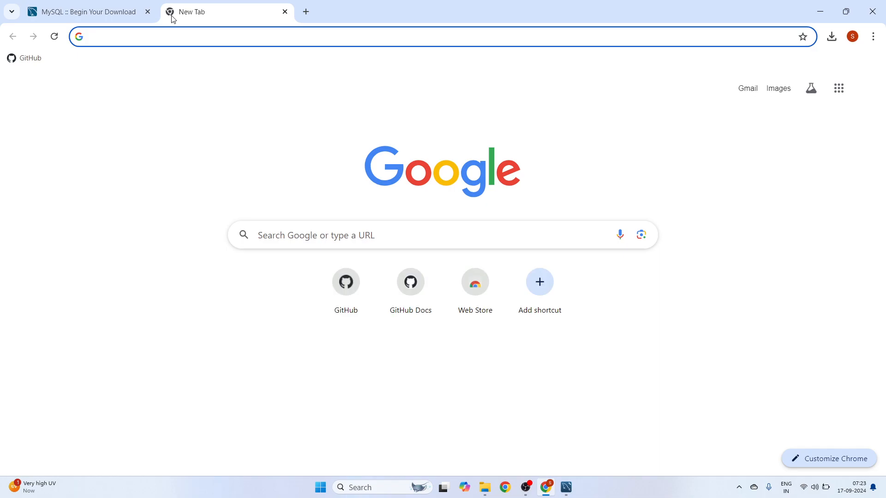
pyautogui.write('diabetes dataset')
pyautogui.press('Down')
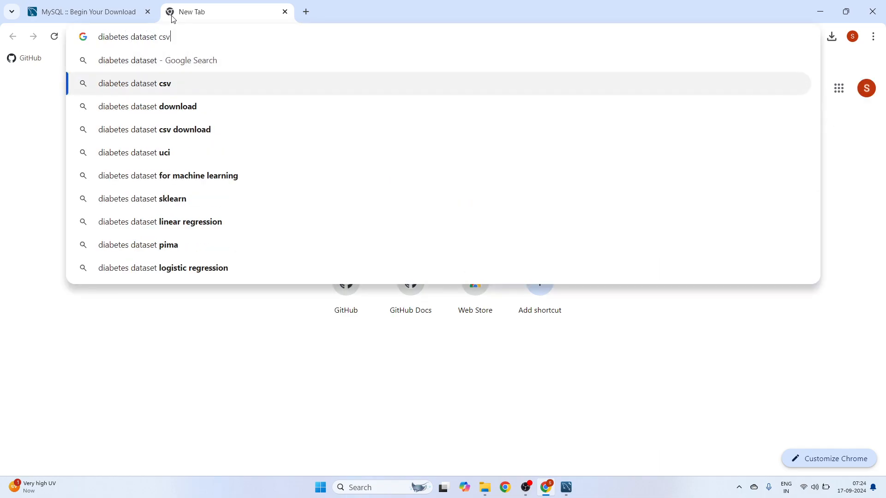
pyautogui.write('github')
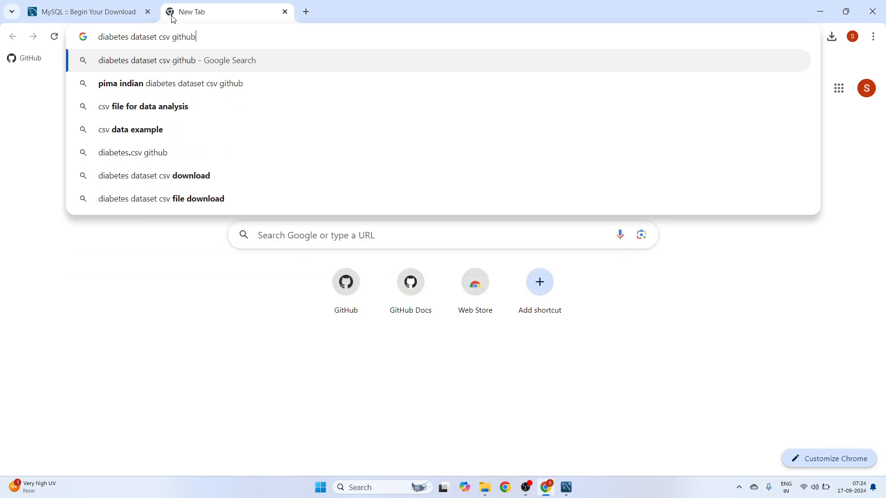
pyautogui.press('Return')
pyautogui.click(168, 181)
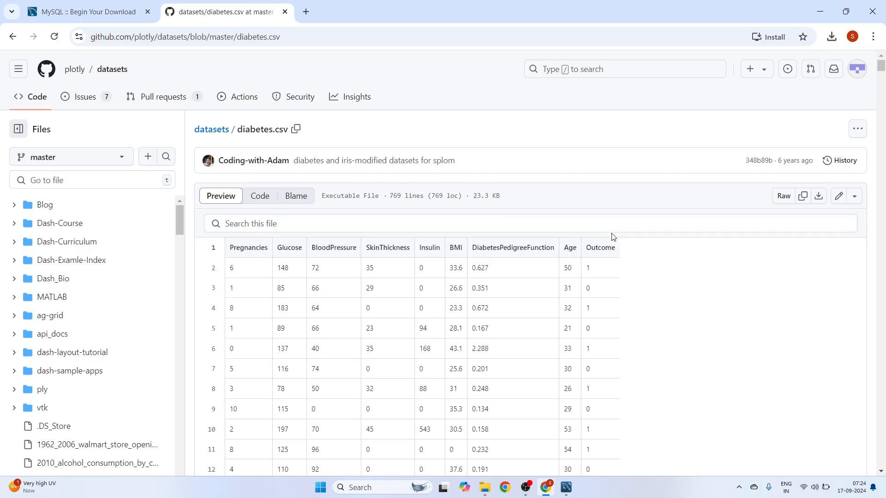
pyautogui.click(817, 197)
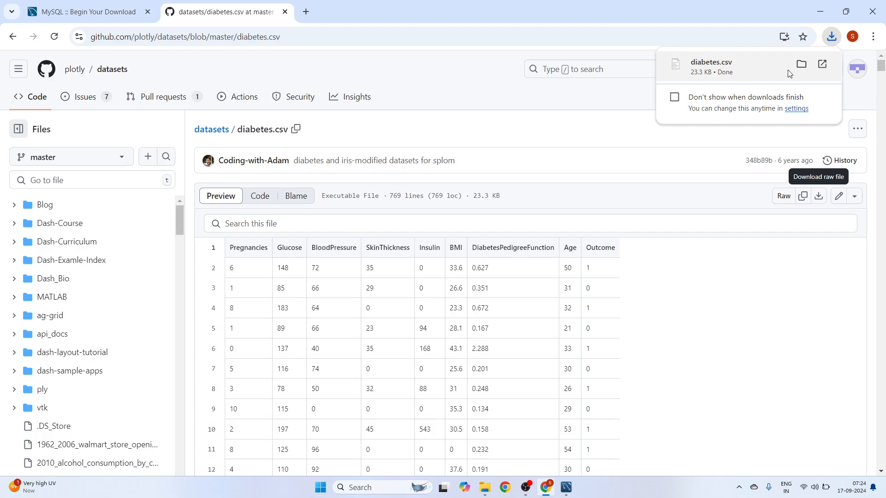
pyautogui.click(825, 12)
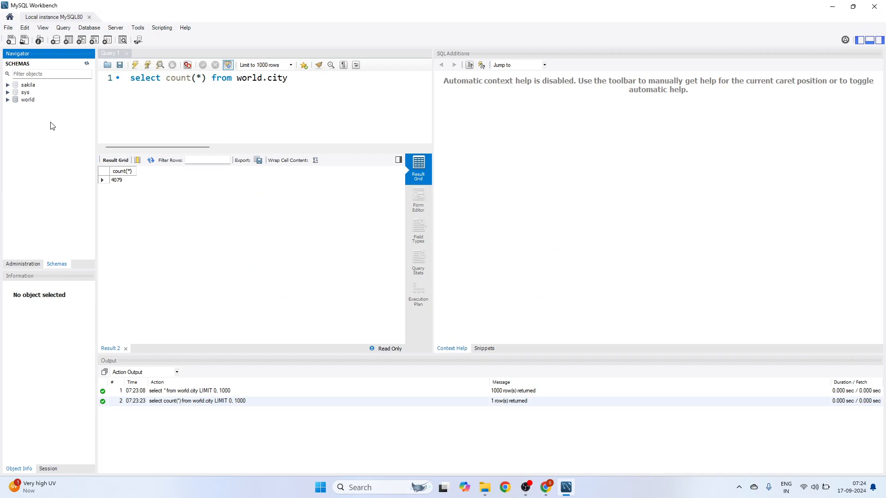
# - Look through the schema list's context menus and collapse the world schema
pyautogui.rightClick(26, 129)
pyautogui.rightClick(11, 122)
pyautogui.rightClick(12, 121)
pyautogui.click(49, 112)
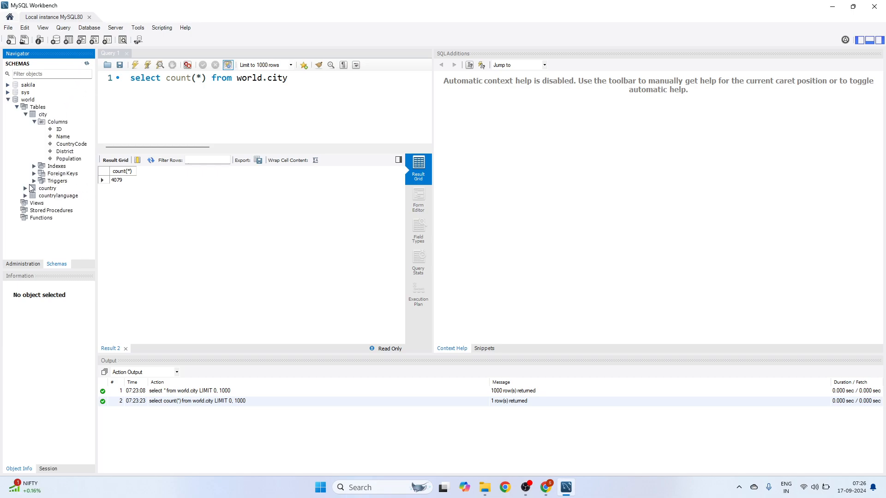
pyautogui.click(7, 100)
pyautogui.rightClick(26, 145)
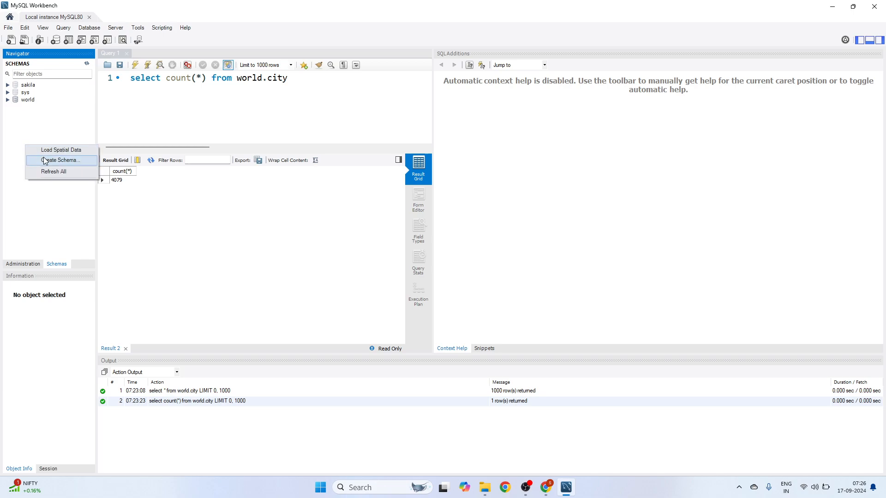
pyautogui.click(33, 122)
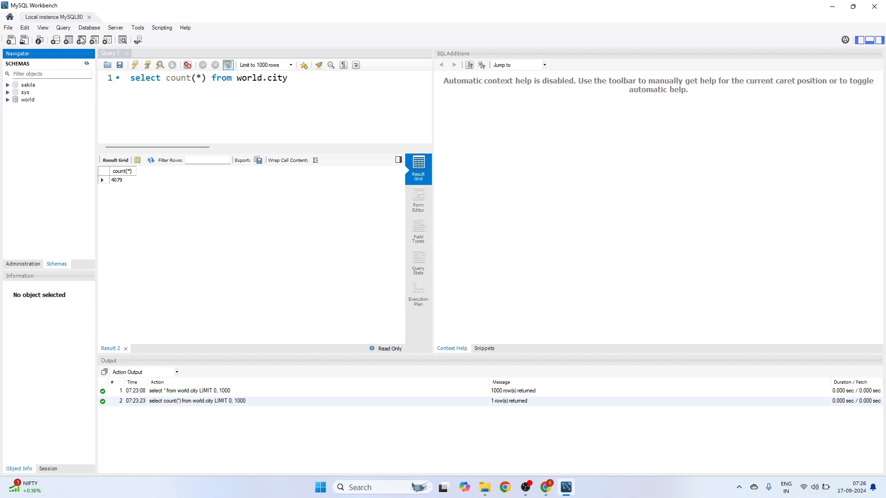
# - Create the healthcare_database schema by applying its CREATE SCHEMA script, then close its tab
pyautogui.click(56, 40)
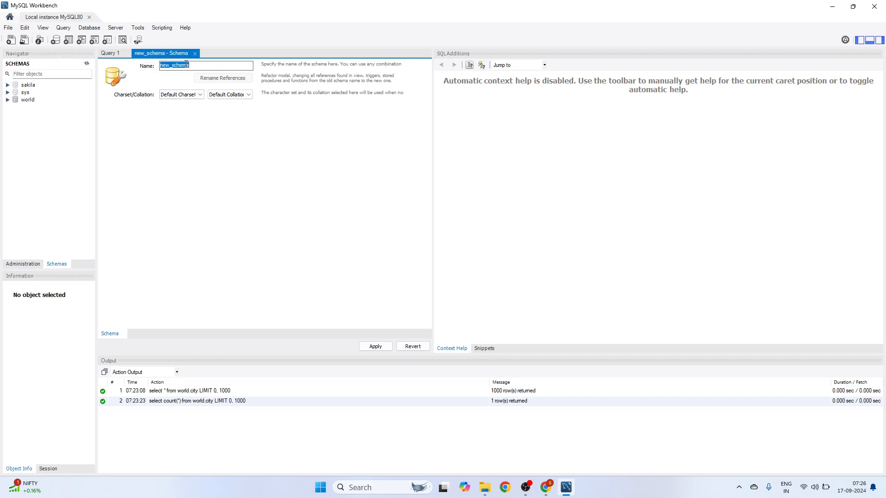
pyautogui.write('healthcare_')
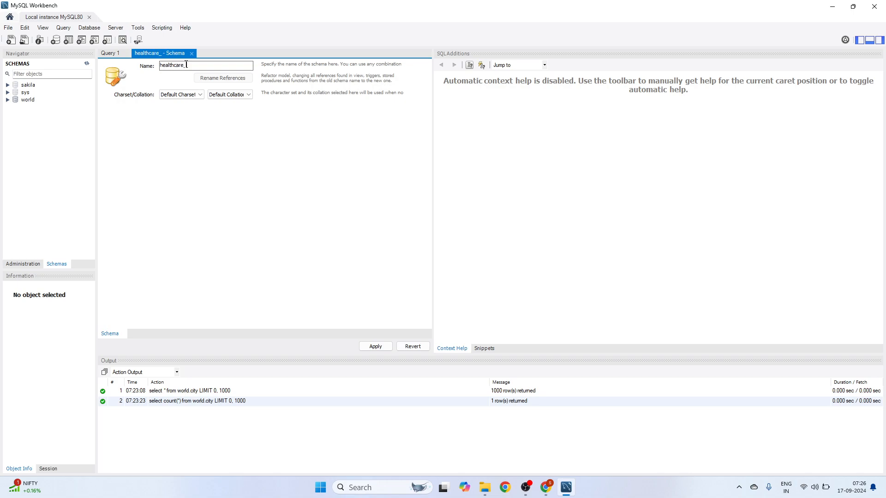
pyautogui.write('database')
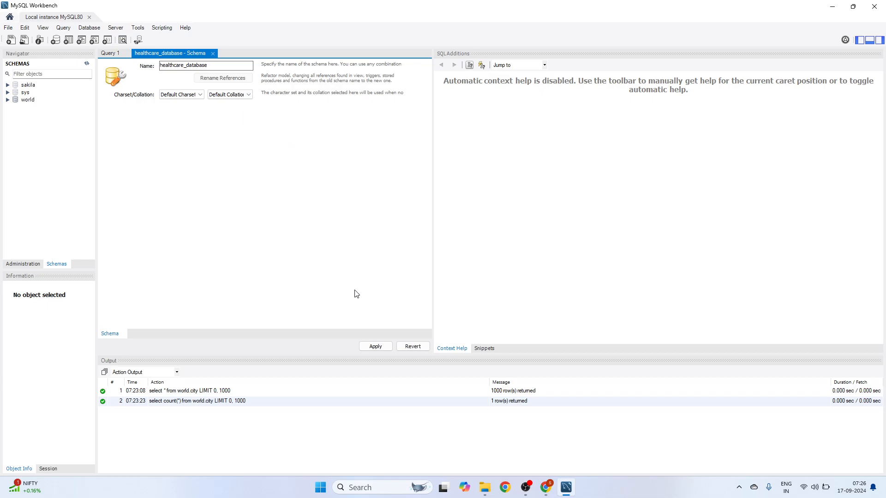
pyautogui.click(375, 347)
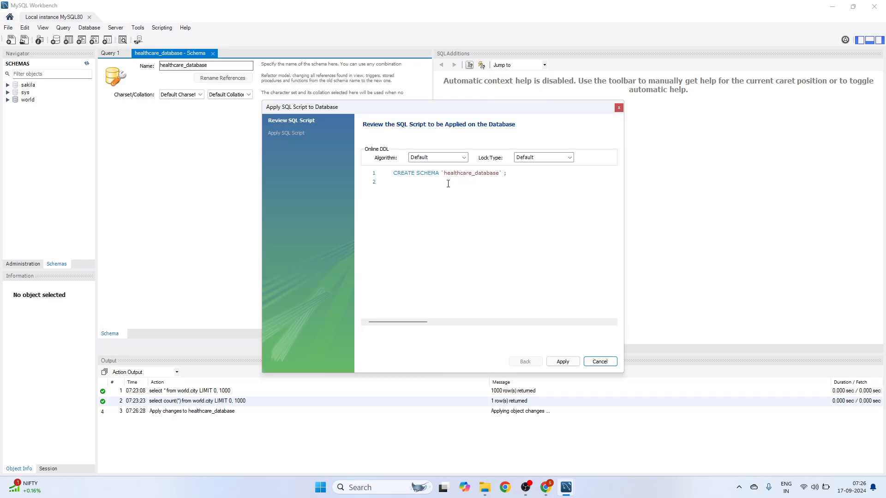
pyautogui.click(567, 364)
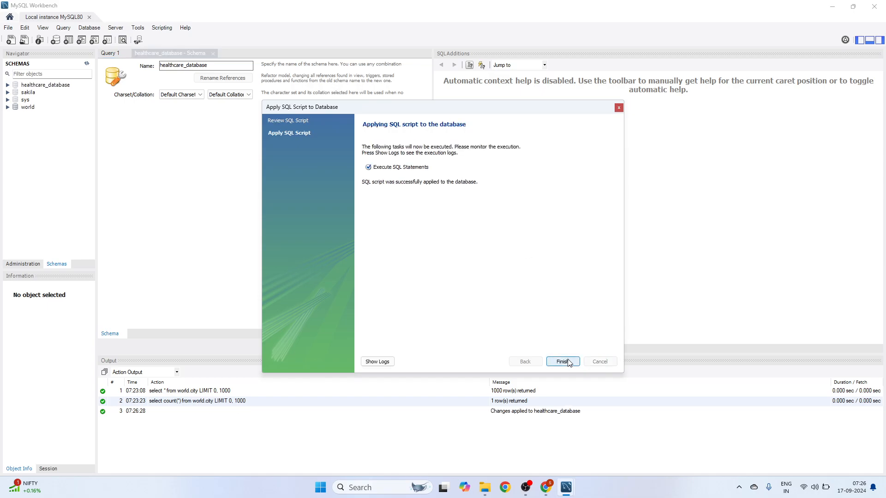
pyautogui.click(563, 362)
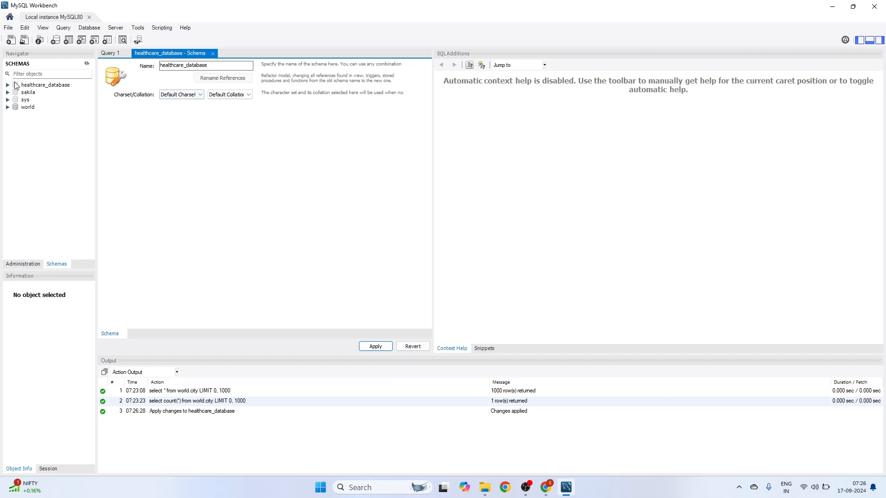
pyautogui.click(213, 54)
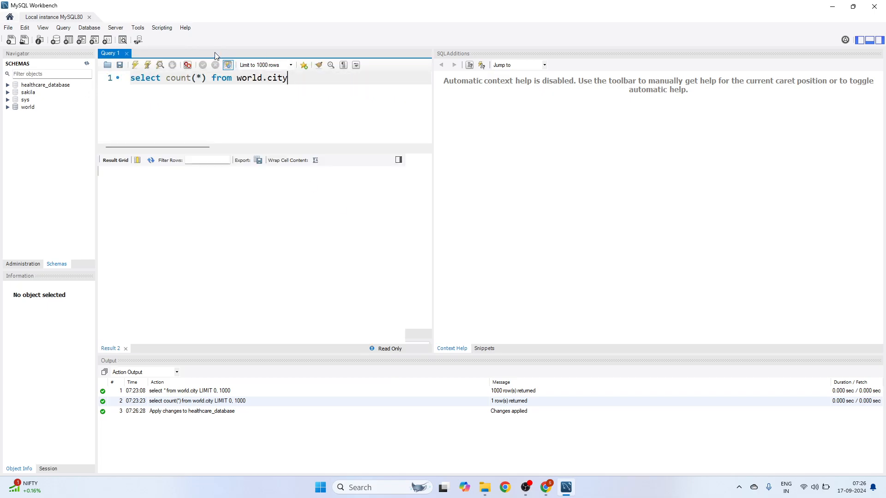
# - Close the Query 1 editor and glance through the Query menu
pyautogui.click(127, 54)
pyautogui.click(64, 31)
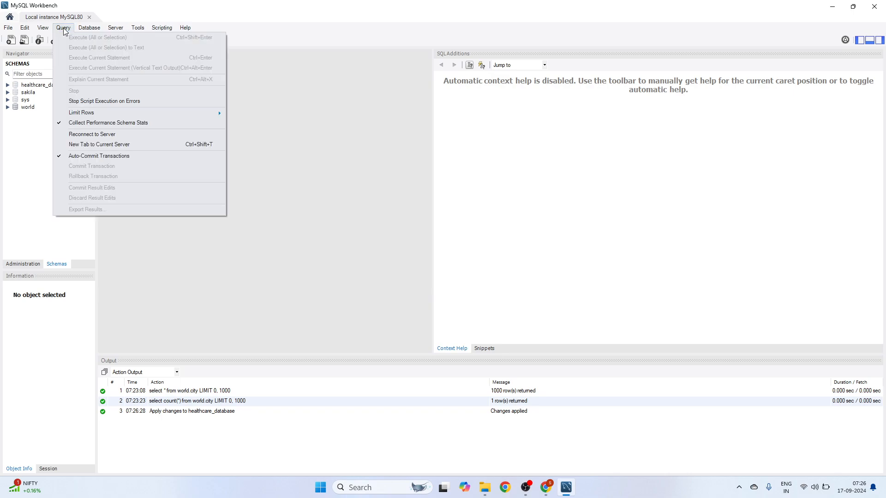
pyautogui.click(295, 148)
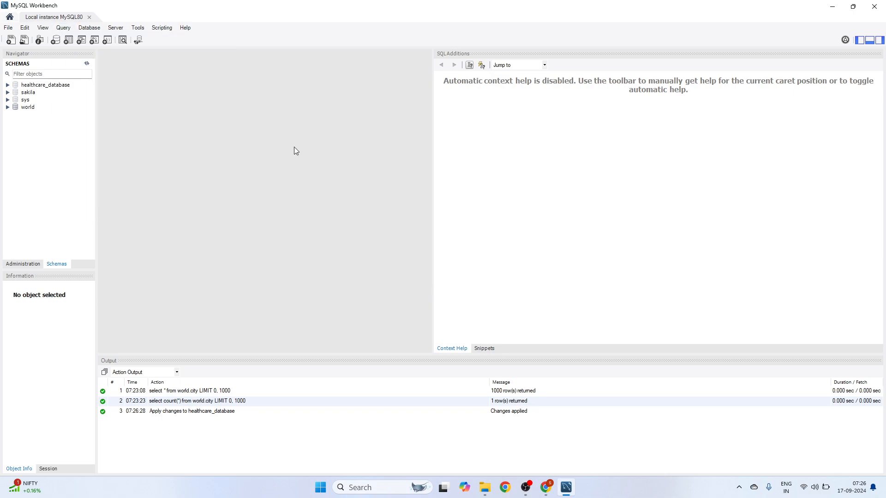
# - Expand healthcare_database and bring up the actions for its Tables group
pyautogui.doubleClick(46, 85)
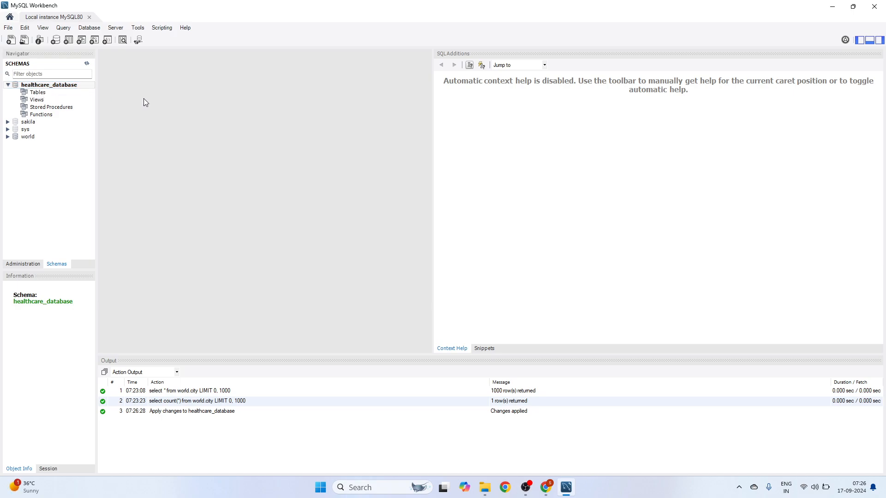
pyautogui.moveTo(97, 113); pyautogui.dragTo(117, 113)
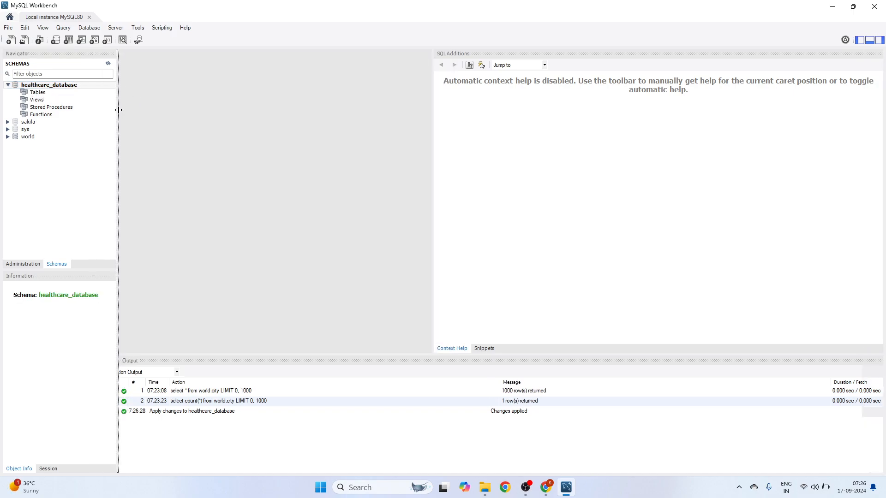
pyautogui.click(39, 93)
pyautogui.click(8, 84)
pyautogui.click(8, 85)
pyautogui.rightClick(42, 95)
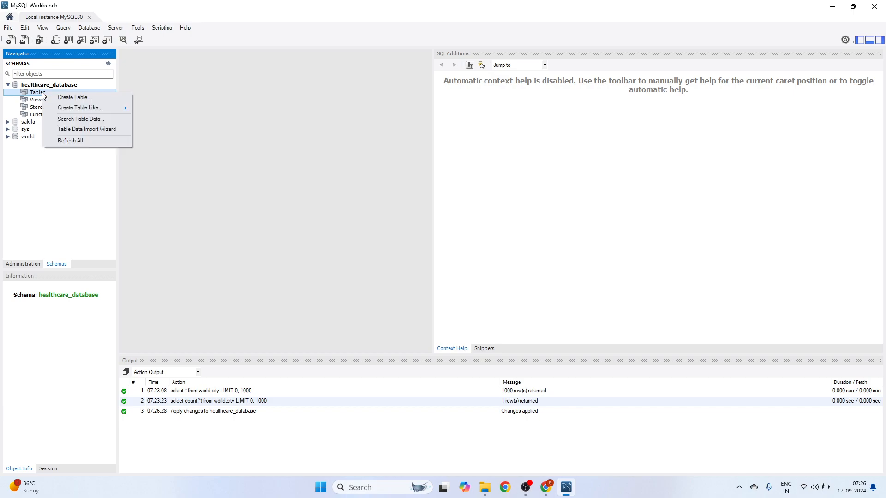
pyautogui.moveTo(64, 111)
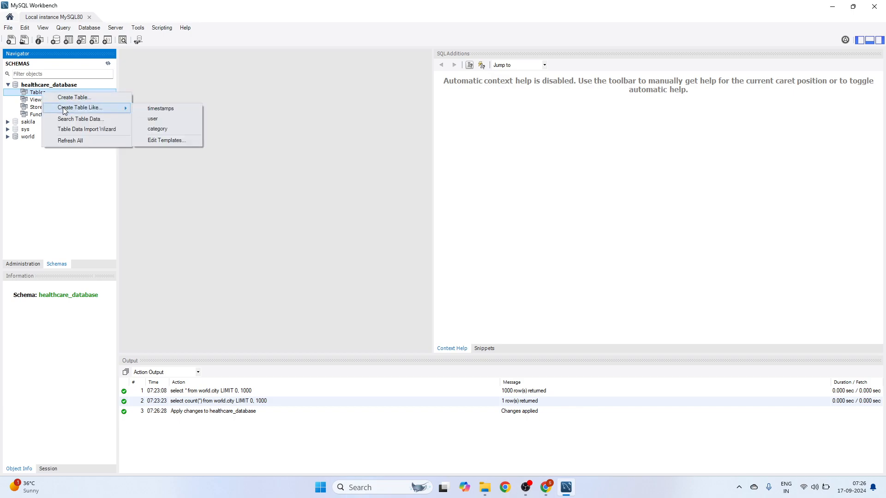
# - Start the Table Data Import Wizard with Downloads\diabetes.csv as the source file
pyautogui.click(88, 131)
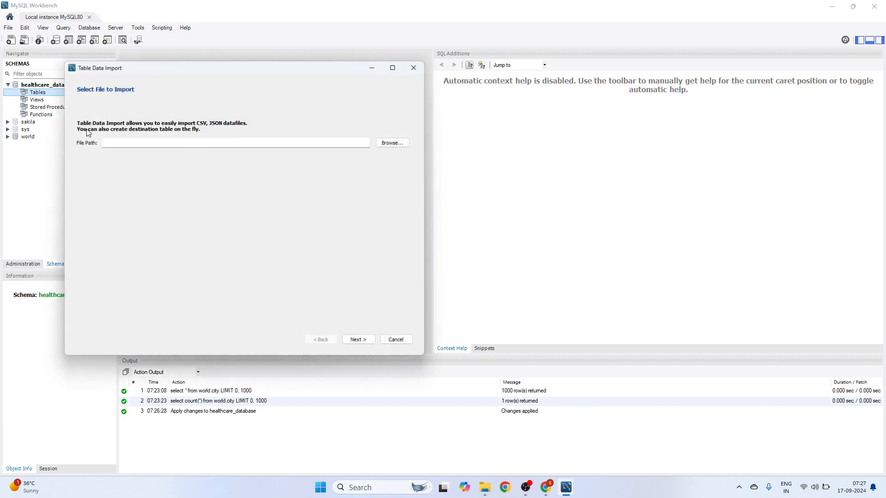
pyautogui.click(392, 143)
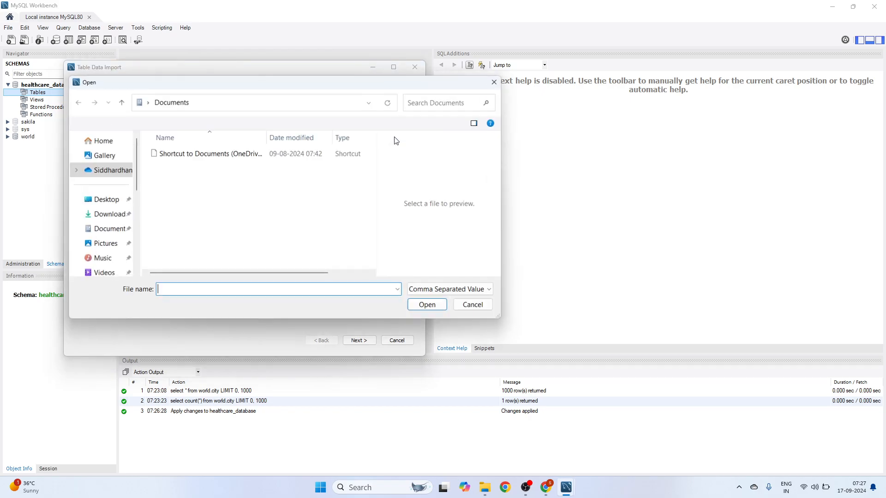
pyautogui.click(107, 216)
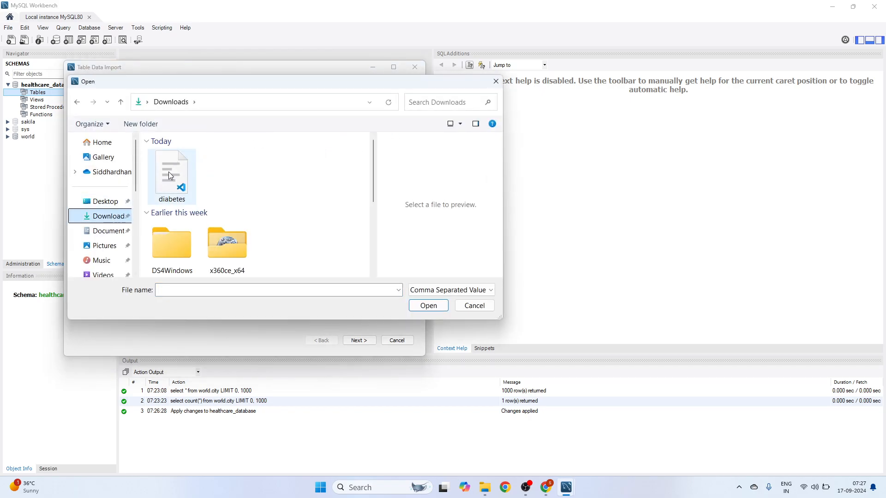
pyautogui.doubleClick(170, 176)
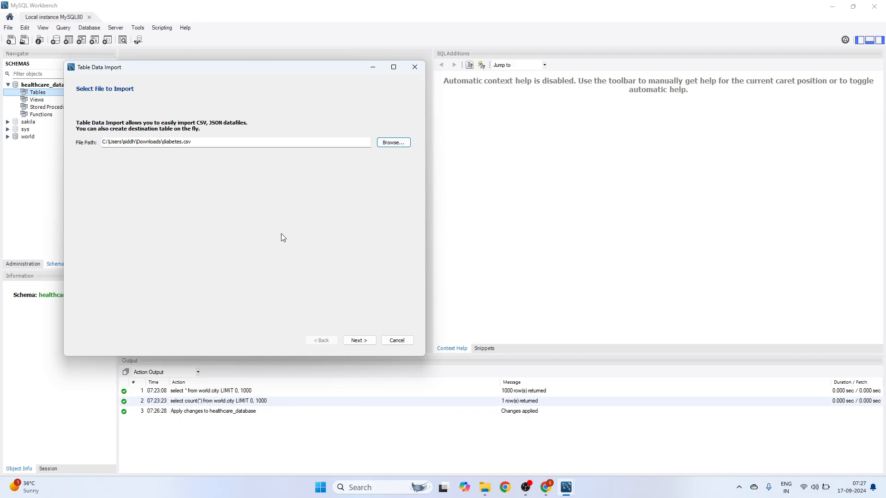
pyautogui.click(354, 340)
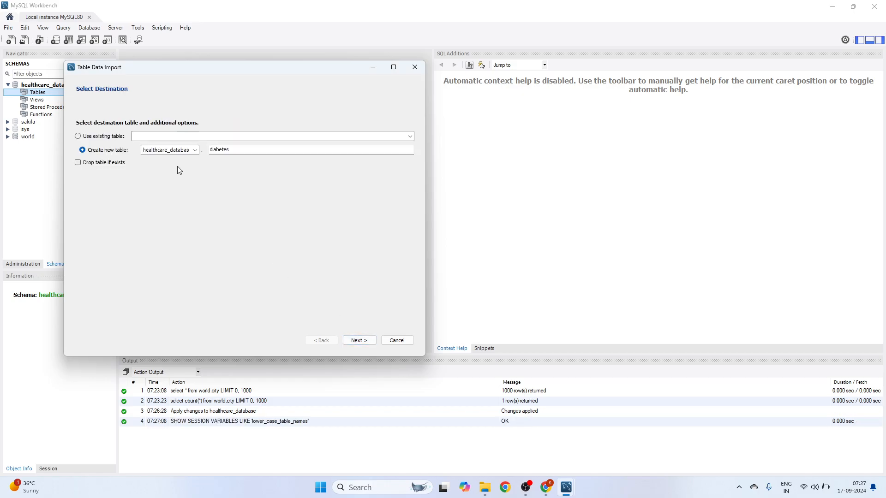
# - Name the new destination table diabetes_table
pyautogui.click(158, 139)
pyautogui.click(159, 136)
pyautogui.click(237, 151)
pyautogui.write('_table')
# - Review the column field types for the import, with SkinThickness and Insulin set to double
pyautogui.click(366, 340)
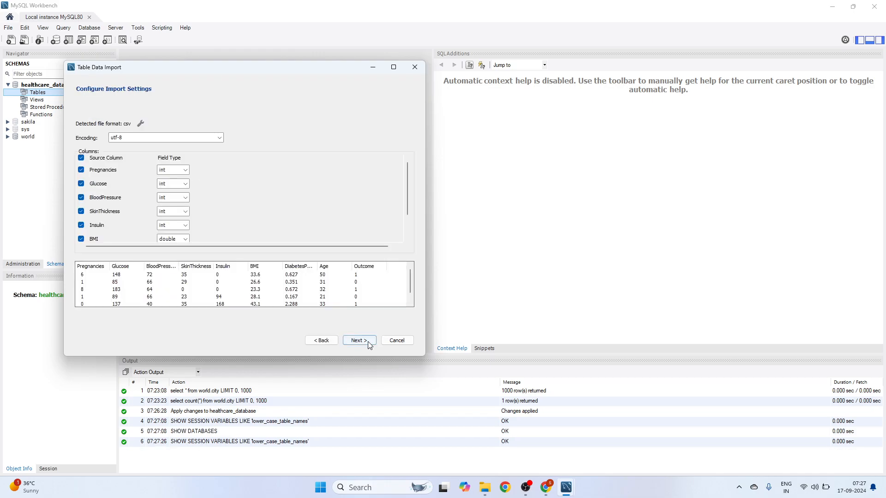
pyautogui.click(185, 170)
pyautogui.click(220, 168)
pyautogui.scroll(-1, 189, 211)
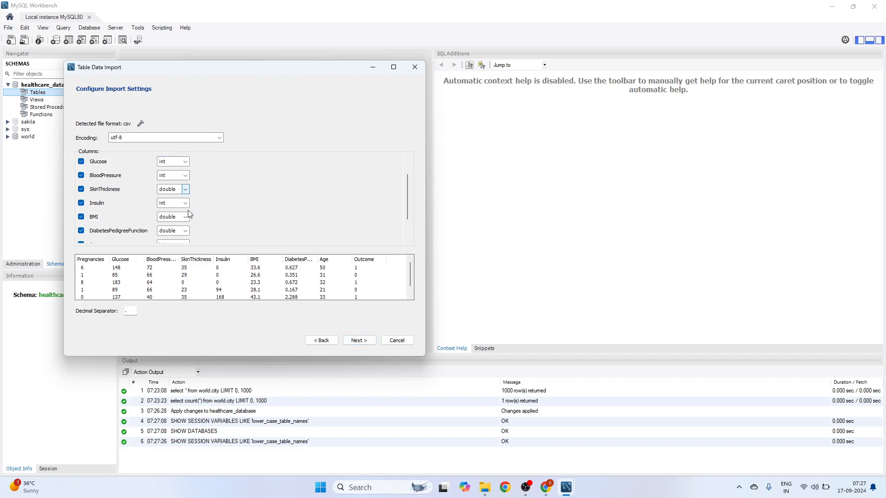
pyautogui.scroll(-1, 180, 204)
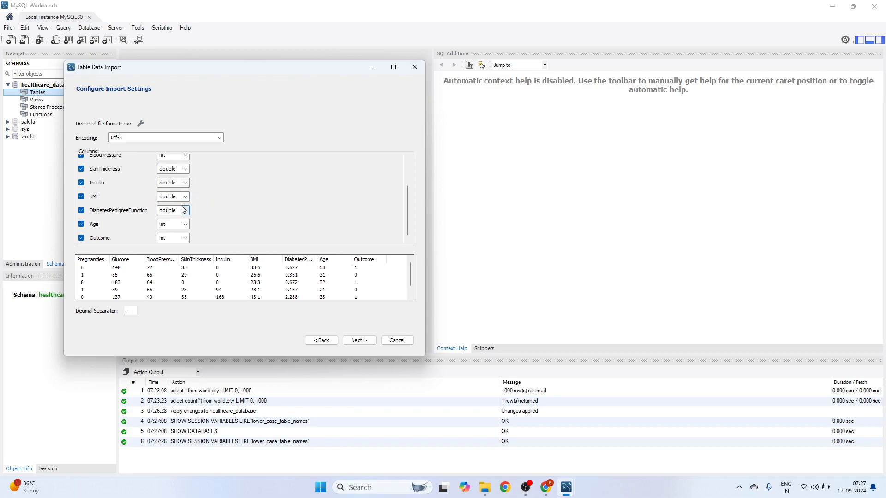
pyautogui.scroll(2, 179, 204)
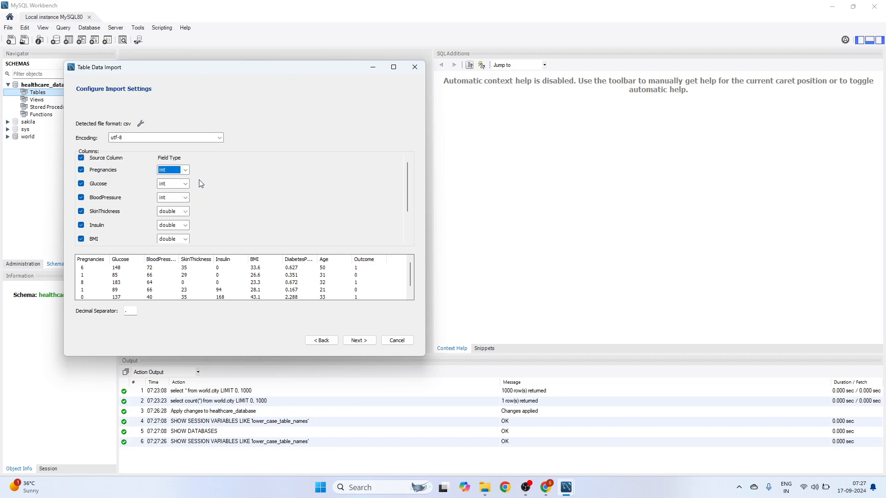
# - Import diabetes.csv into diabetes_table, creating 768 records, and close the wizard
pyautogui.click(367, 341)
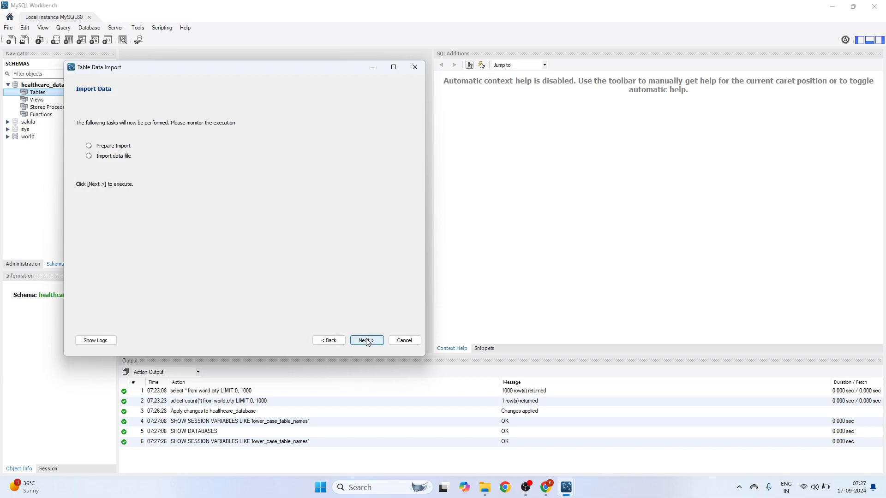
pyautogui.click(372, 340)
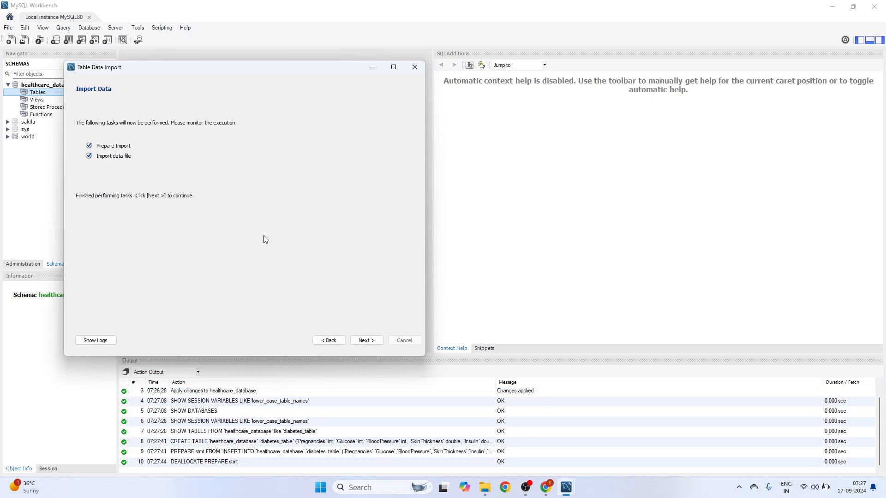
pyautogui.click(367, 341)
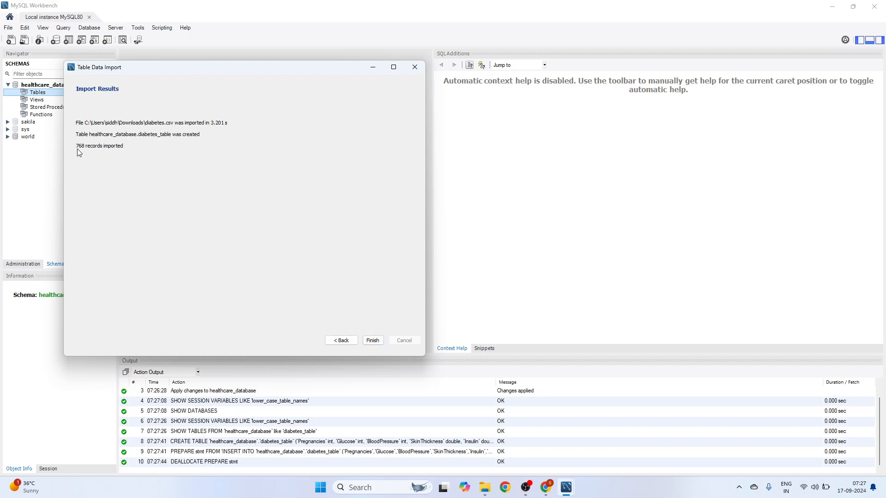
pyautogui.click(373, 340)
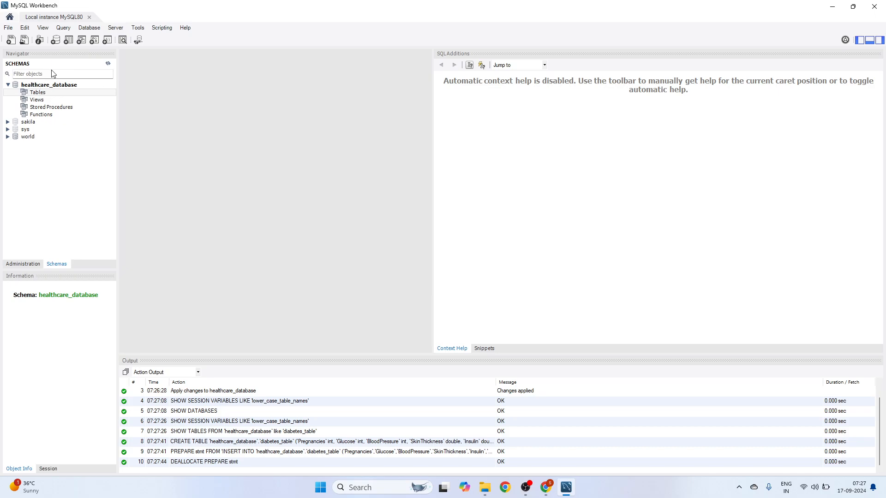
# - In a new query tab, start typing 'select * from healthcare_databse.' and expand the schema's Tables
pyautogui.click(13, 42)
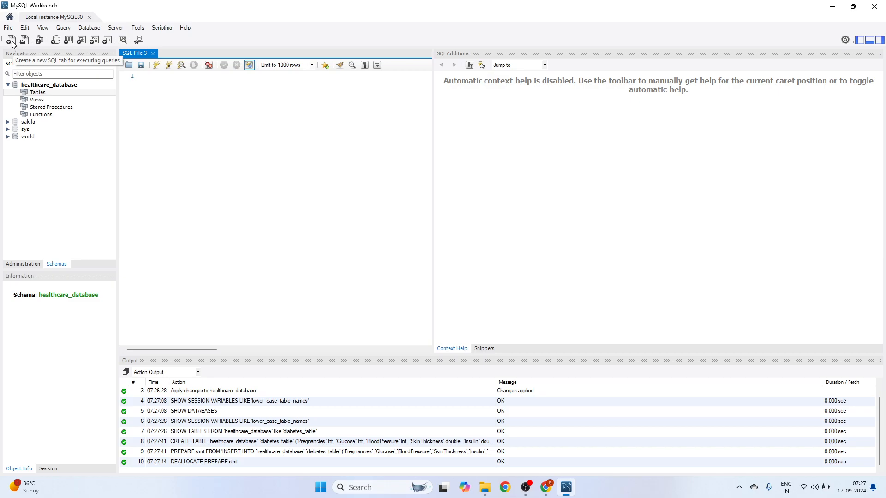
pyautogui.click(231, 179)
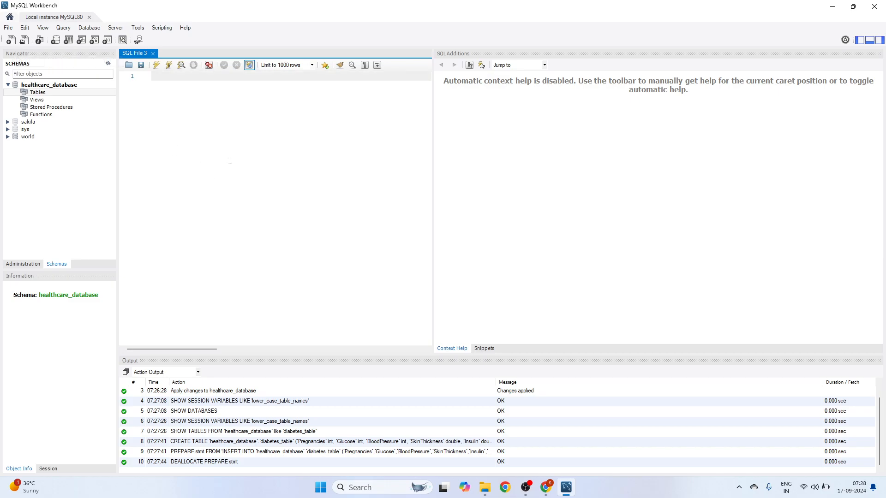
pyautogui.write('select * from hea')
pyautogui.scroll(1, 230, 160)
pyautogui.scroll(1, 231, 160)
pyautogui.write('lthcare_databse.')
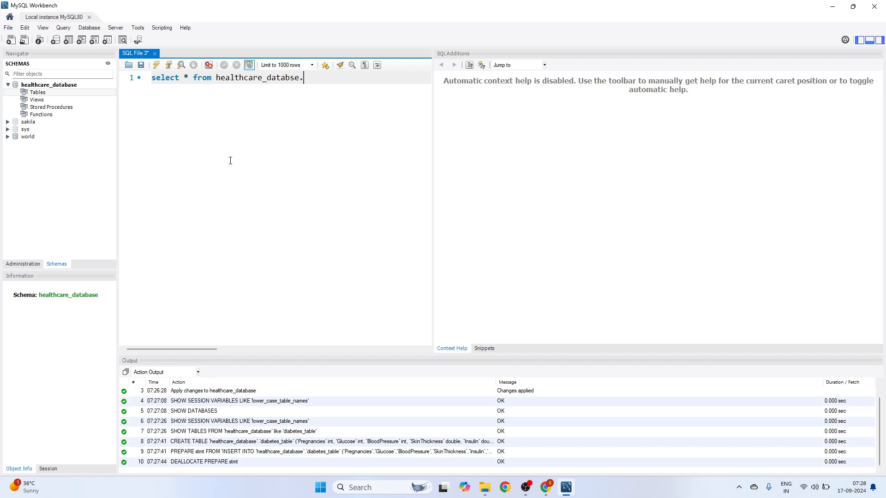
pyautogui.click(40, 92)
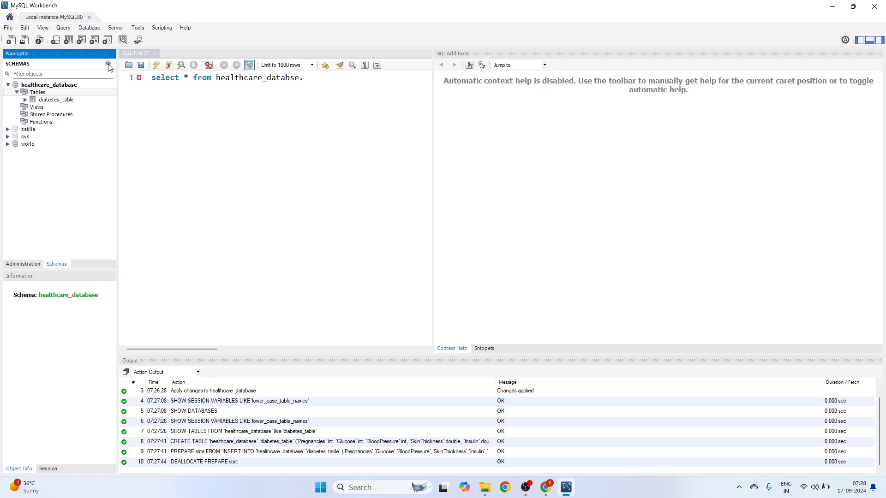
pyautogui.click(17, 93)
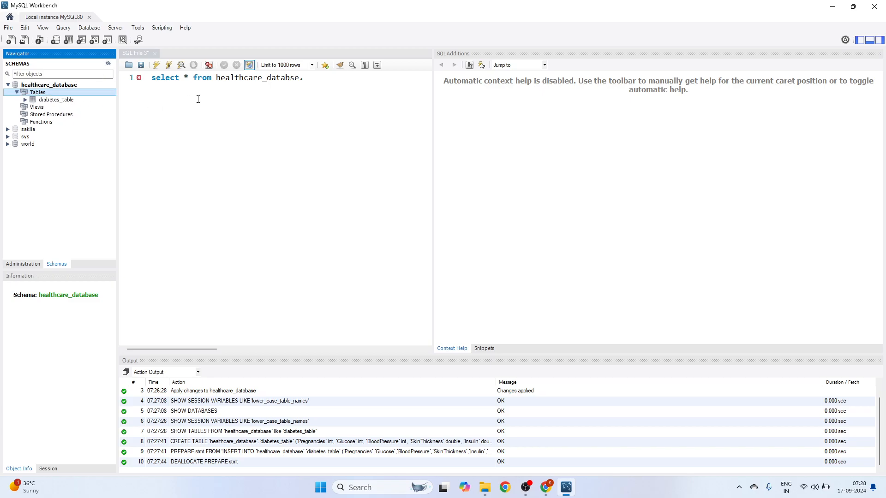
# - Complete the query as select * from healthcare_database.diabetes_table, fixing the schema-name typo
pyautogui.click(322, 84)
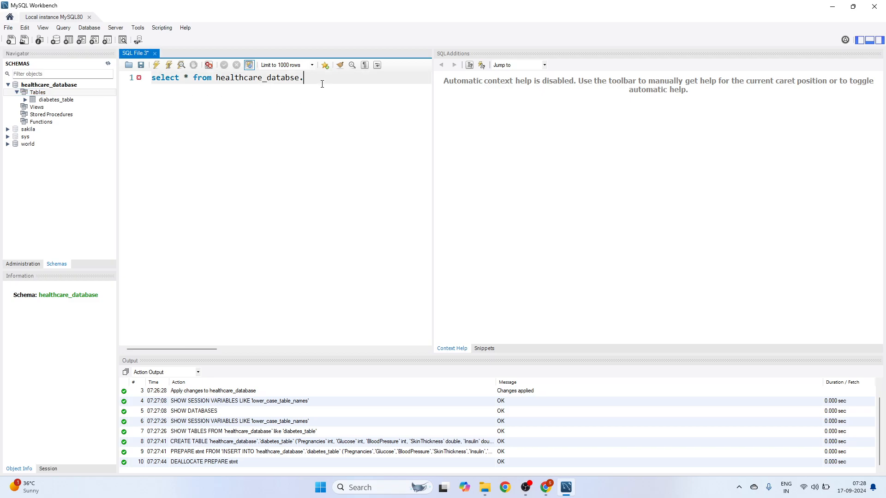
pyautogui.write('diabetes')
pyautogui.press('Left')
pyautogui.press('Left')
pyautogui.press('Left')
pyautogui.press('Left')
pyautogui.press('Left')
pyautogui.press('Left')
pyautogui.press('Left')
pyautogui.press('Left')
pyautogui.press('Left')
pyautogui.press('Left')
pyautogui.write('a')
pyautogui.press('End')
pyautogui.write('_ta')
pyautogui.press('Return')
pyautogui.hotkey('ctrl', 'a')
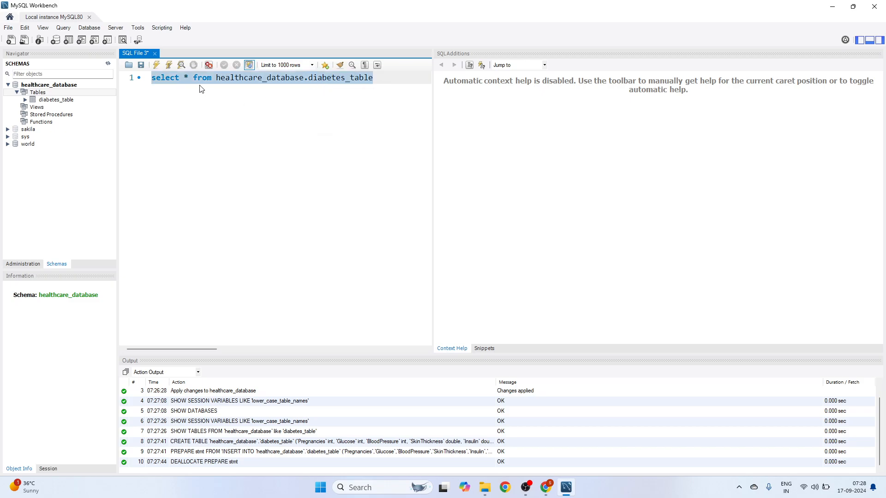
# - Run the select * query, then change it to select count(*) and run it, returning 768
pyautogui.click(156, 66)
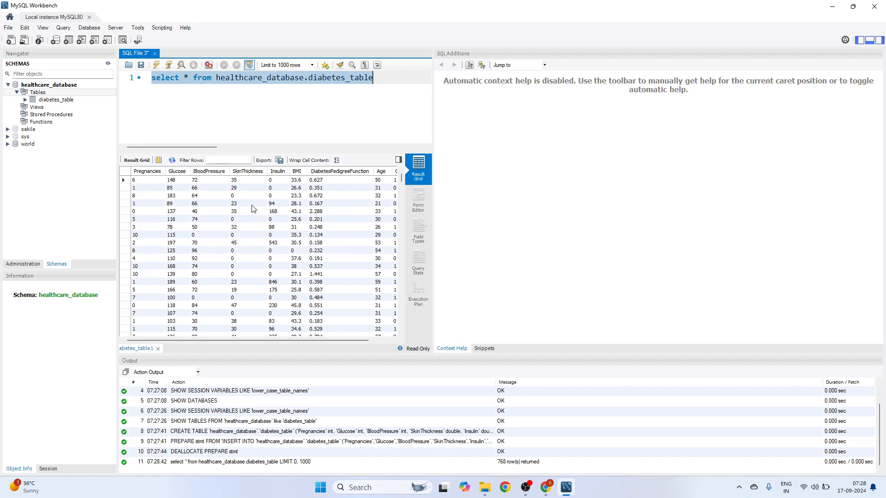
pyautogui.moveTo(258, 340); pyautogui.dragTo(192, 303)
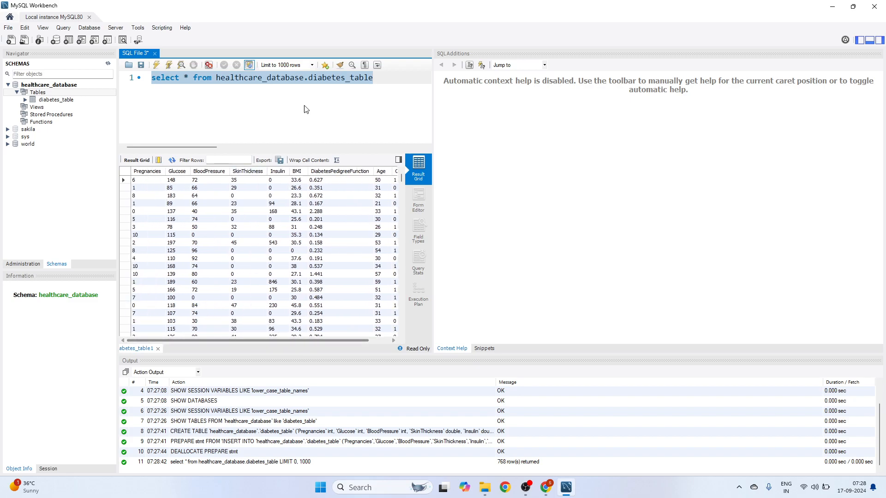
pyautogui.click(181, 76)
pyautogui.write('count(*')
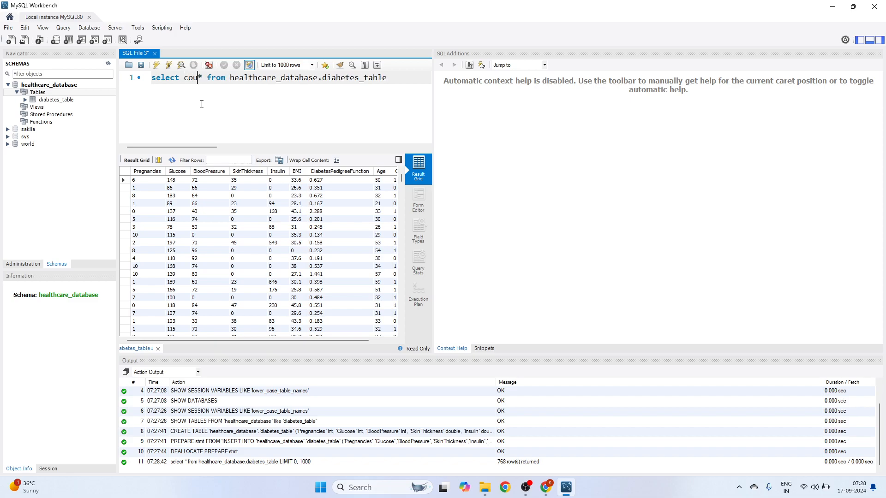
pyautogui.write(')')
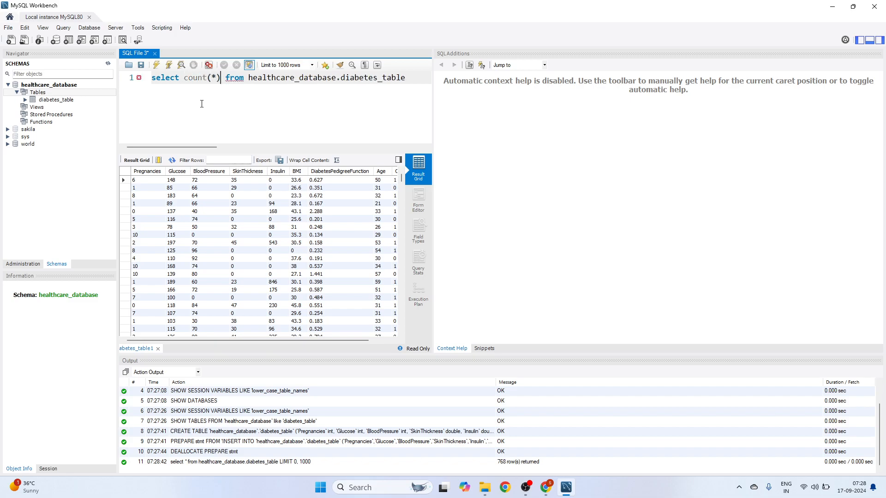
pyautogui.hotkey('ctrl', 'a')
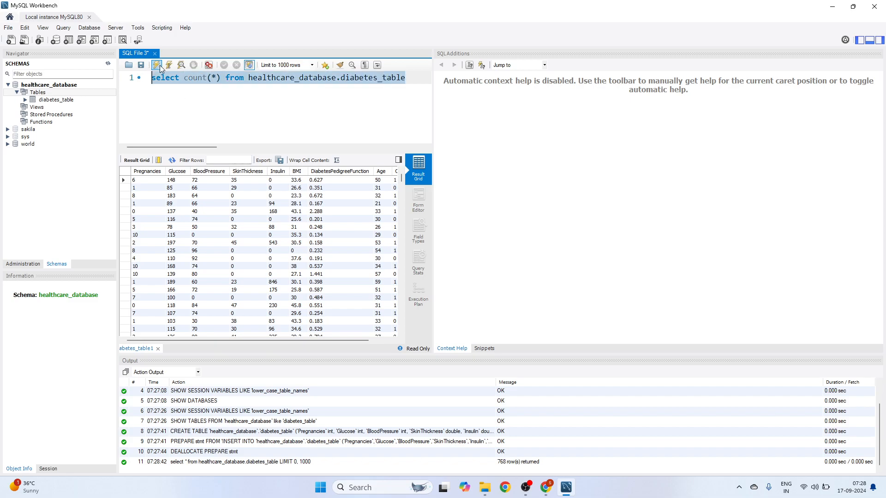
pyautogui.click(157, 65)
pyautogui.click(245, 117)
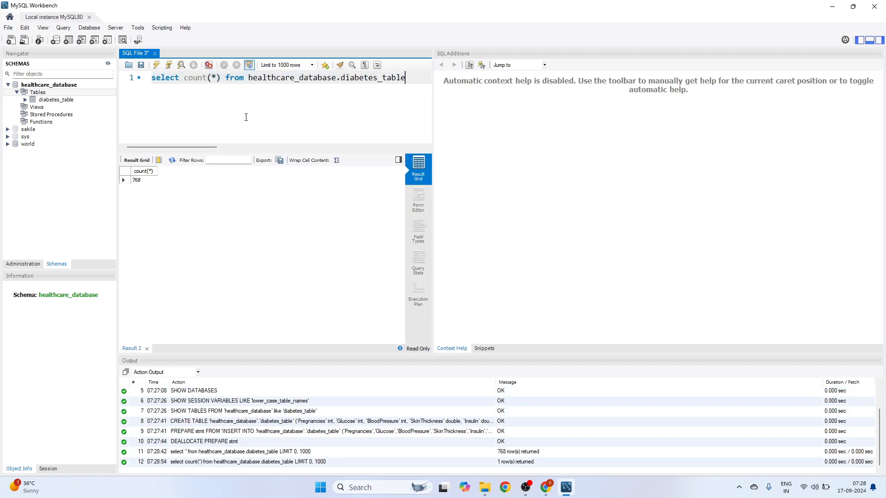